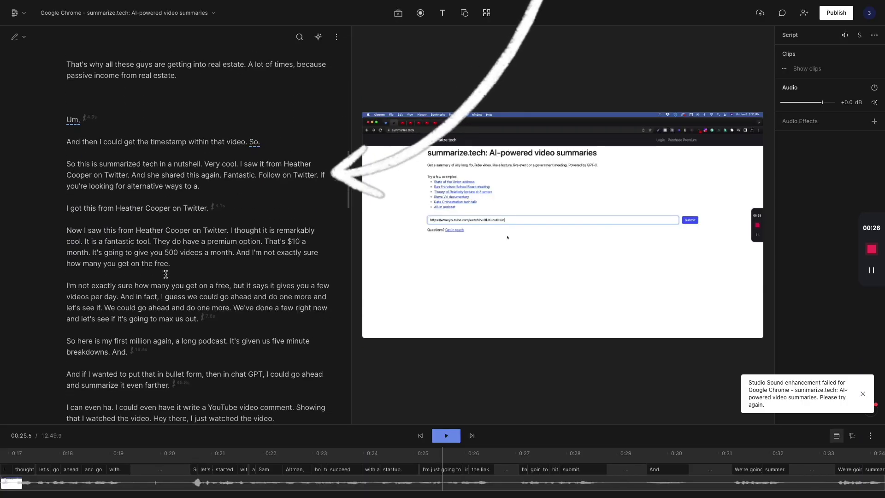
# - Look through the video's transcript from the opening paragraph down to the closing lines
pyautogui.scroll(-20, 165, 274)
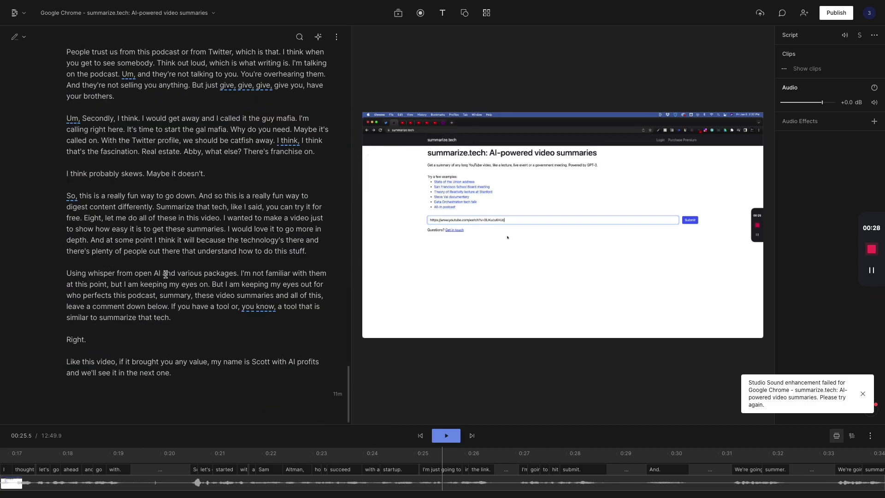
pyautogui.scroll(15, 166, 273)
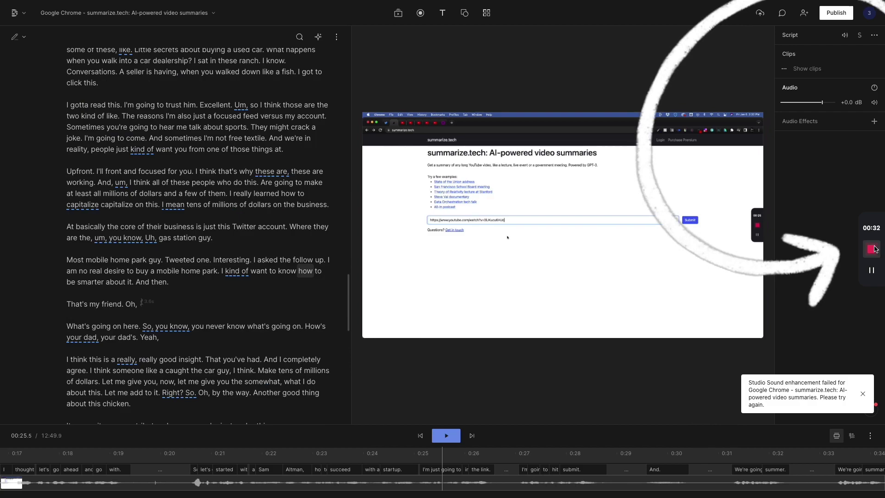
pyautogui.scroll(10, 69, 231)
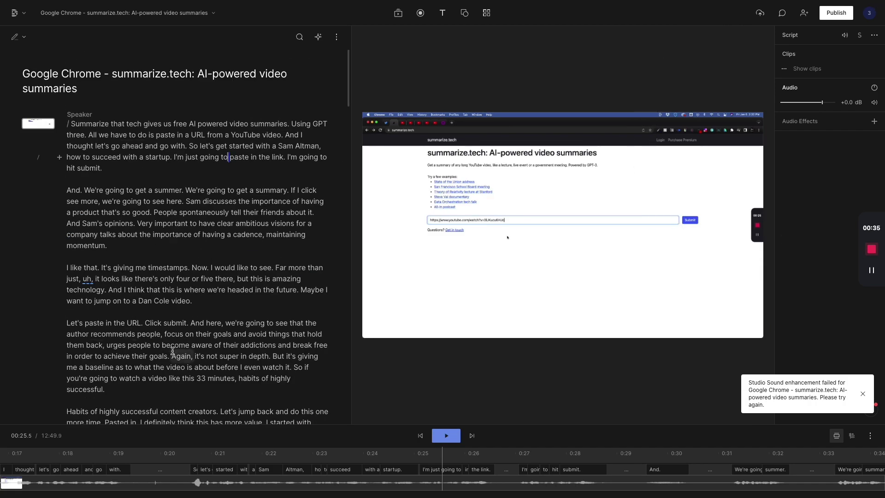
pyautogui.scroll(-15, 173, 351)
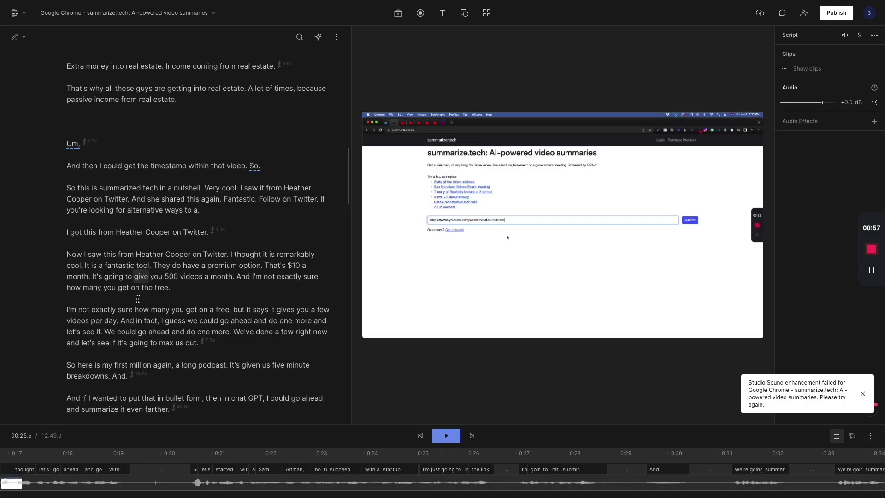
pyautogui.scroll(-3, 137, 299)
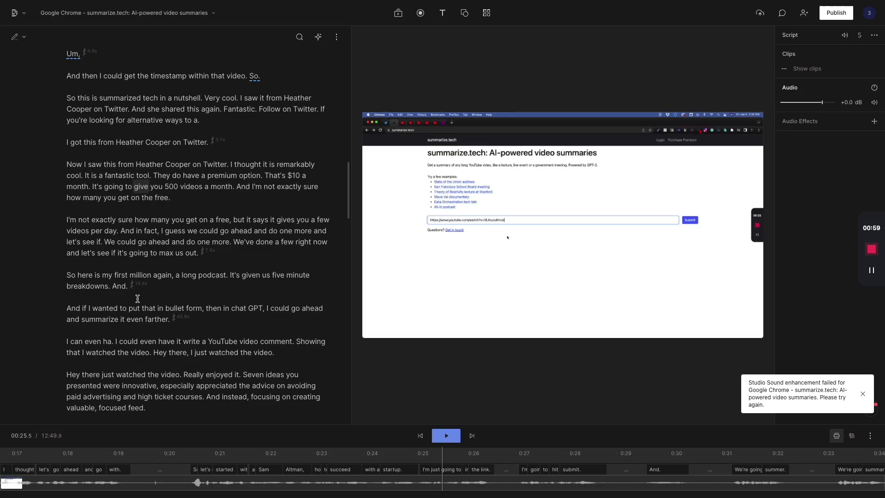
pyautogui.scroll(-20, 138, 299)
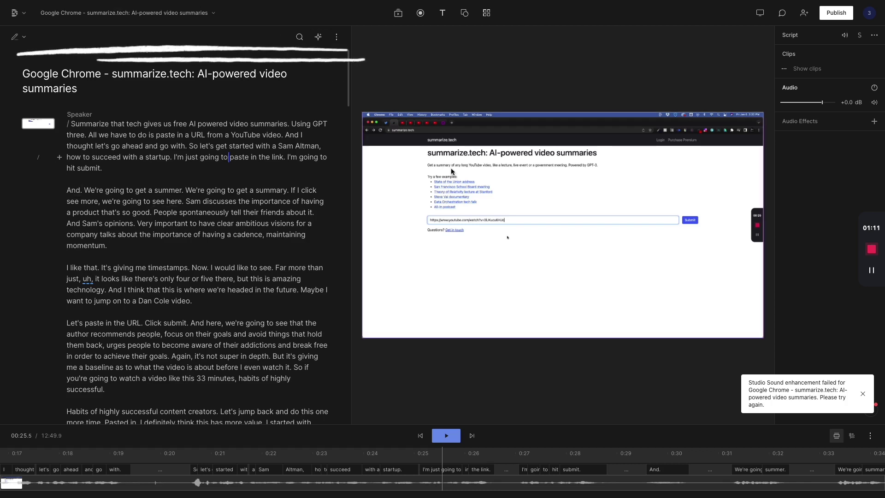
# - Shorten all word gaps of 1 s or more in the transcript to 0.2 sec
pyautogui.click(318, 36)
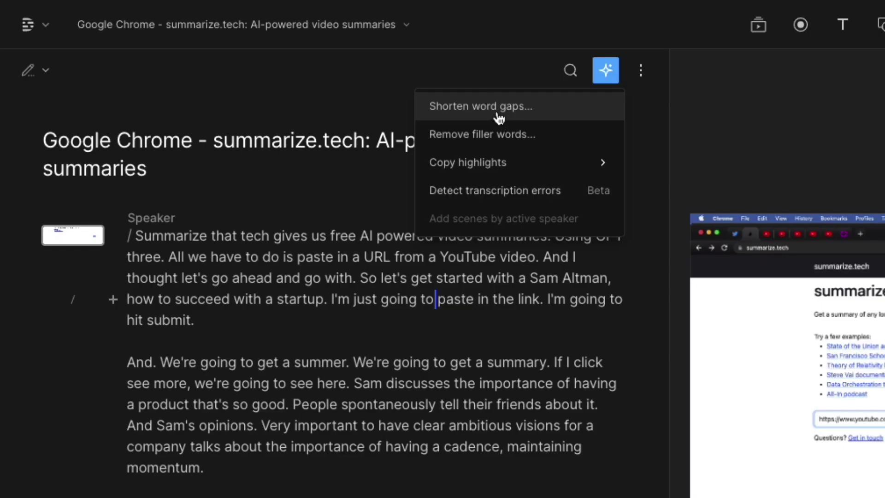
pyautogui.click(499, 107)
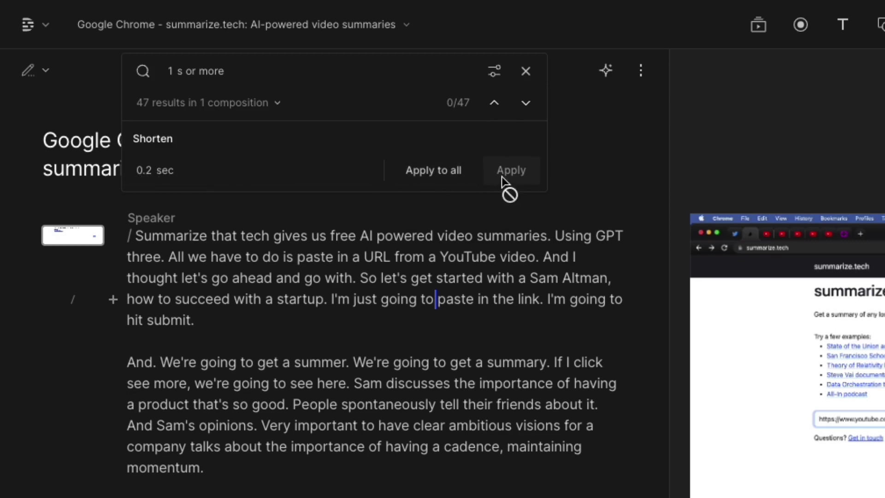
pyautogui.click(445, 171)
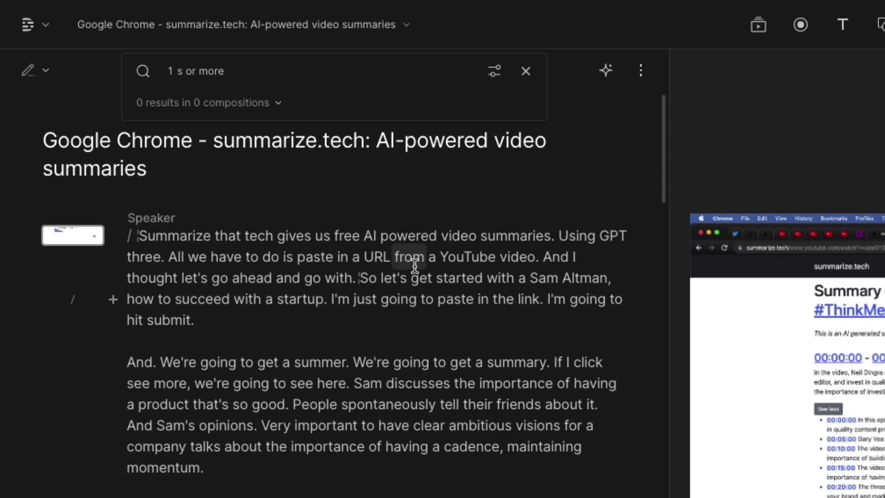
# - Remove all filler words such as "um" and "uh" from the transcript together with their media
pyautogui.click(605, 73)
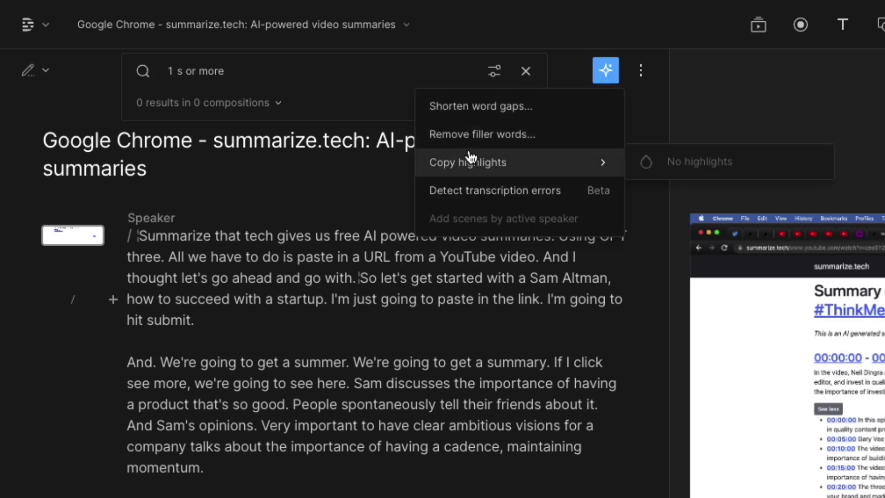
pyautogui.click(474, 138)
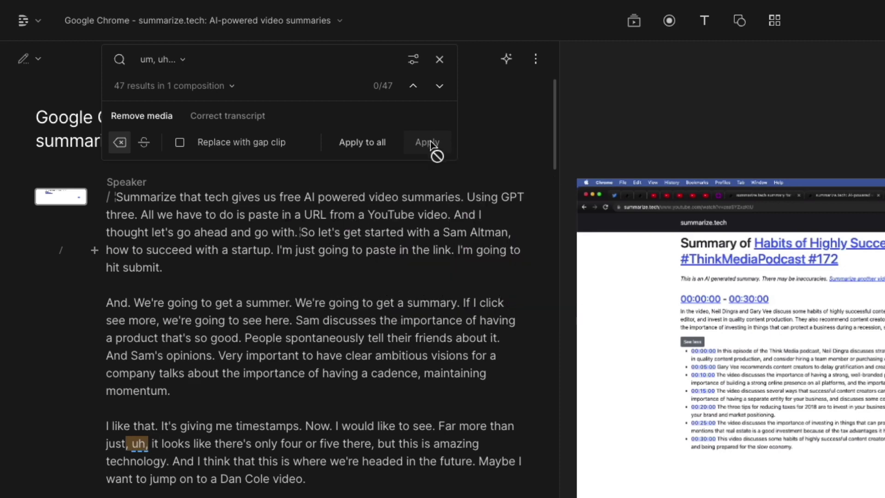
pyautogui.click(390, 144)
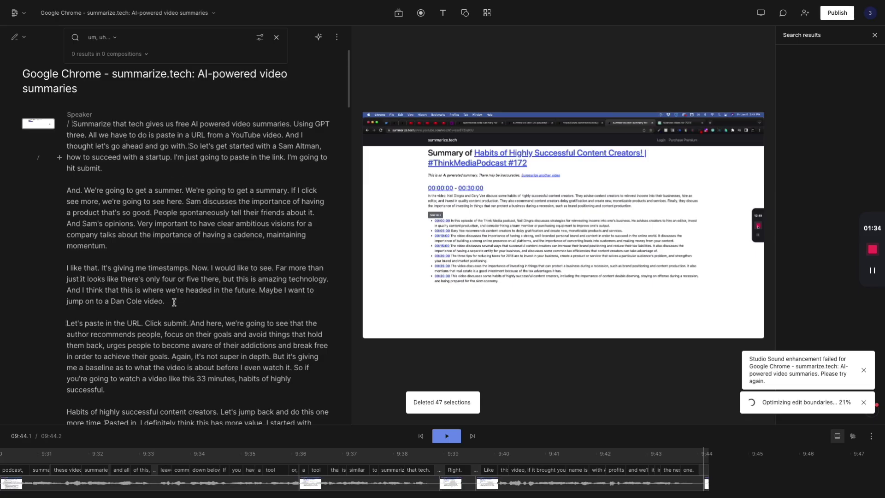
pyautogui.scroll(-15, 175, 302)
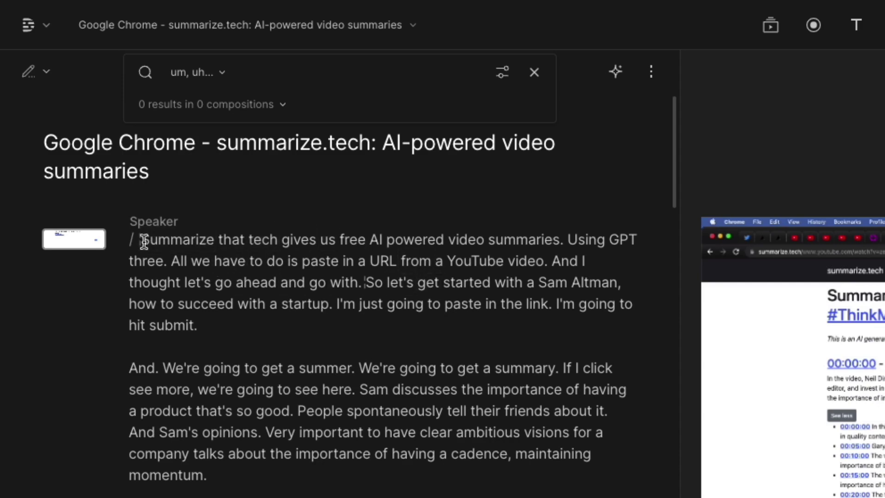
# - Correct the transcript's opening words "Summarize that tech" to "Summarize.Tech"
pyautogui.moveTo(278, 240); pyautogui.dragTo(136, 236)
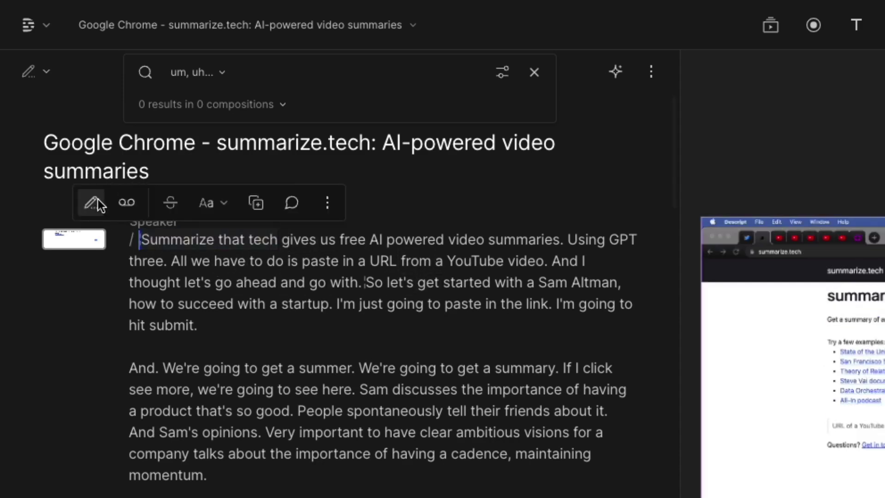
pyautogui.click(92, 201)
pyautogui.write('Summarize.Tech')
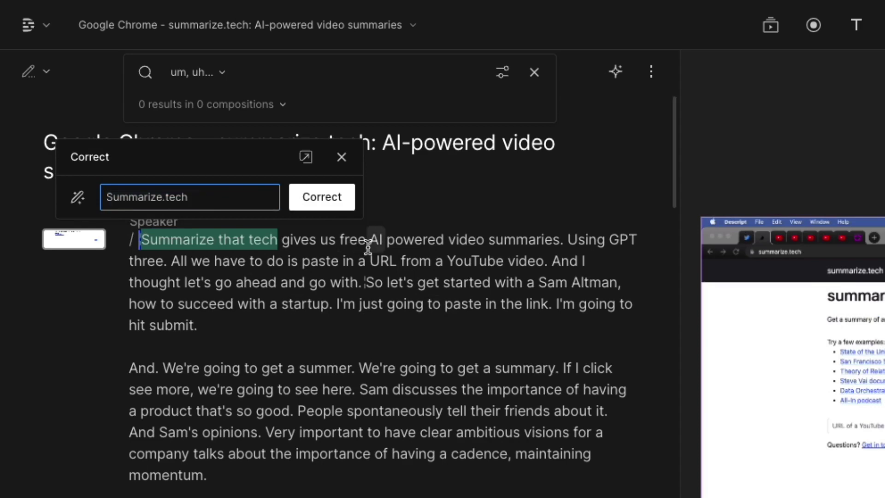
pyautogui.click(323, 198)
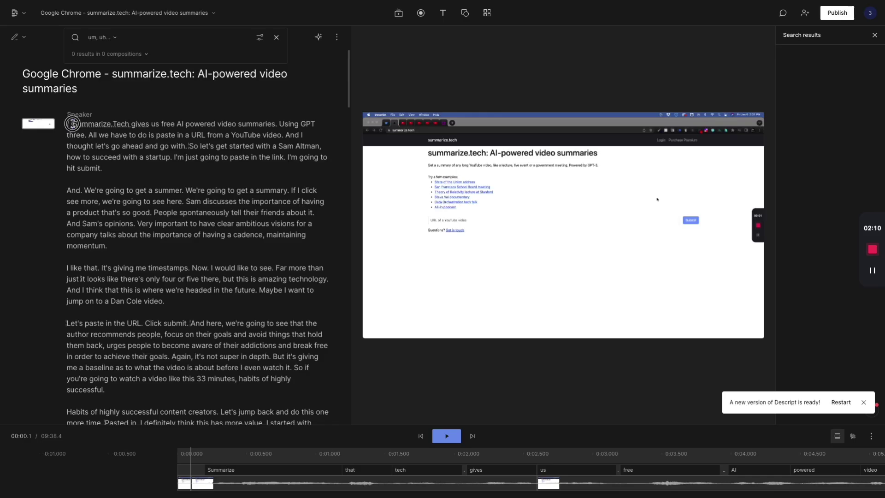
# - Add captions to the opening sentence "Summarize.Tech gives us free AI powered video summaries."
pyautogui.moveTo(137, 239); pyautogui.dragTo(532, 245)
pyautogui.click(442, 13)
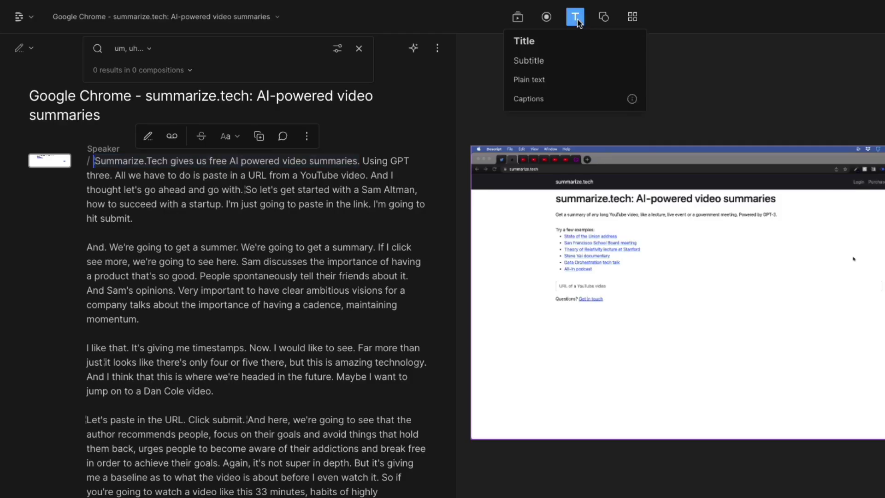
pyautogui.click(416, 75)
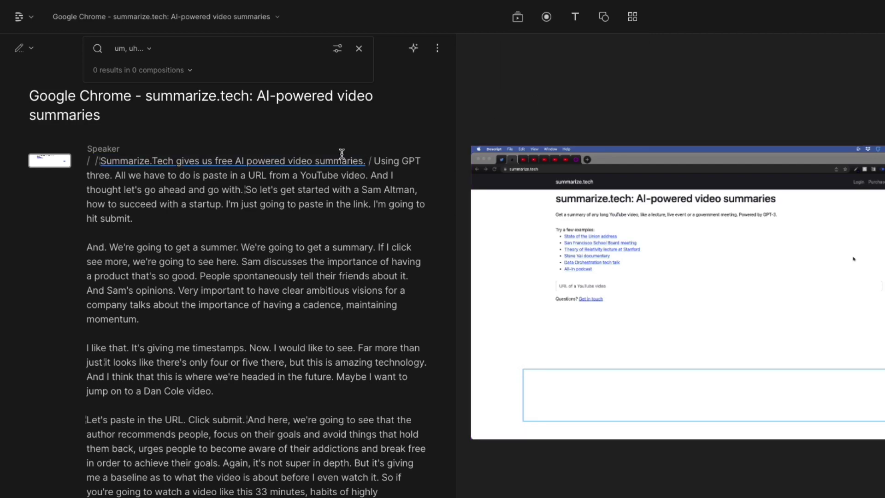
pyautogui.click(317, 161)
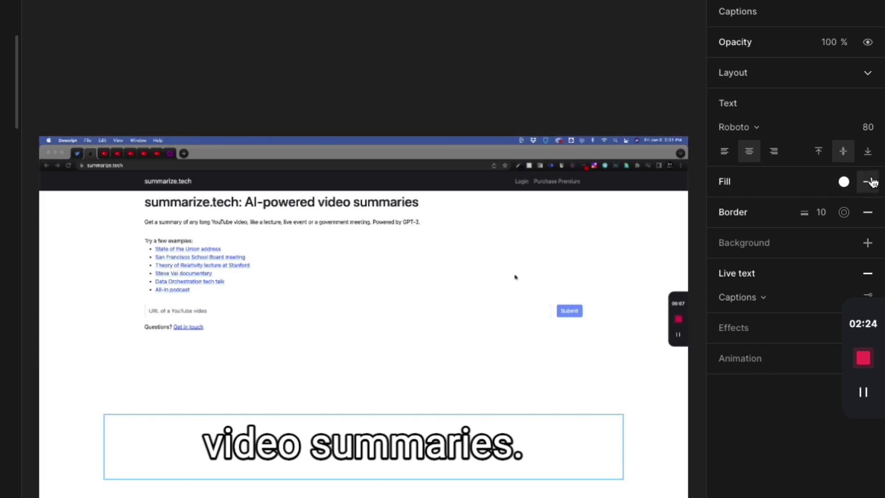
# - Keep the captions' fill white and set a live text style with a purple 9933ff background on the active word
pyautogui.click(844, 182)
pyautogui.click(837, 201)
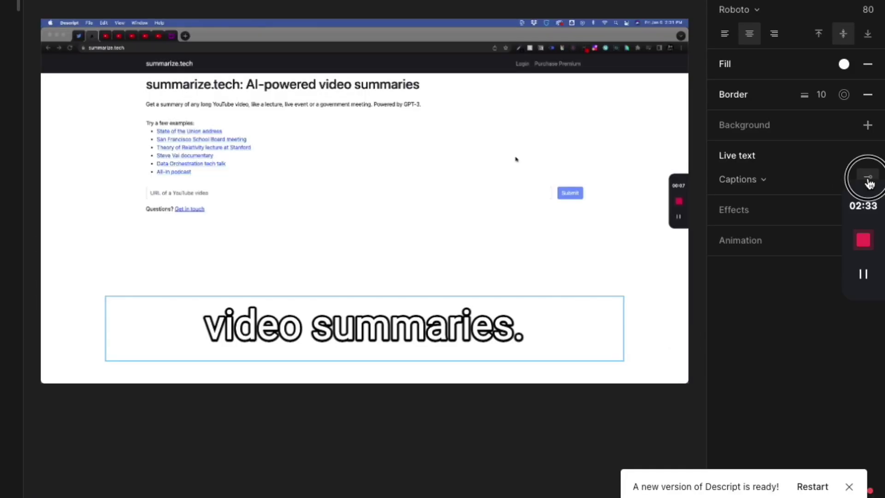
pyautogui.click(869, 294)
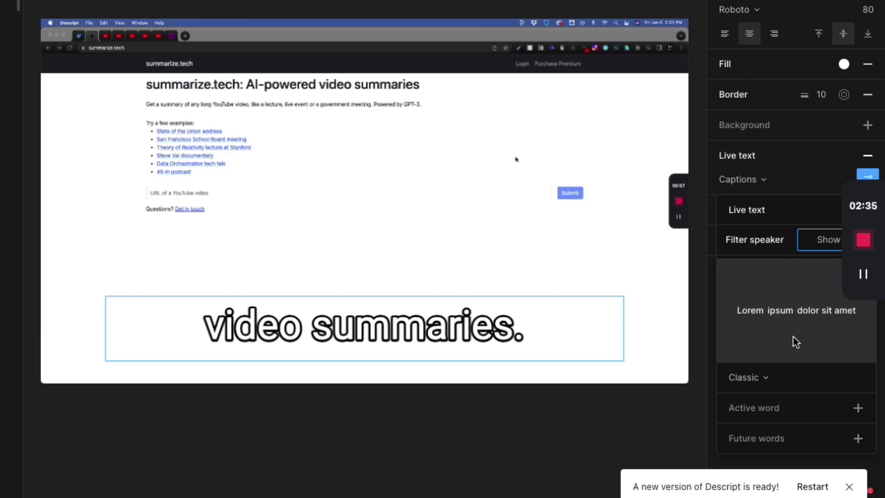
pyautogui.click(762, 373)
pyautogui.click(767, 417)
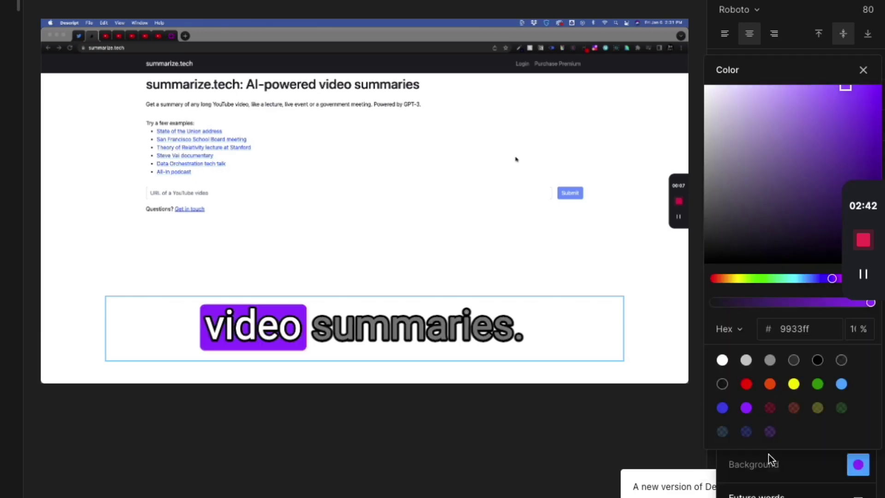
pyautogui.click(782, 460)
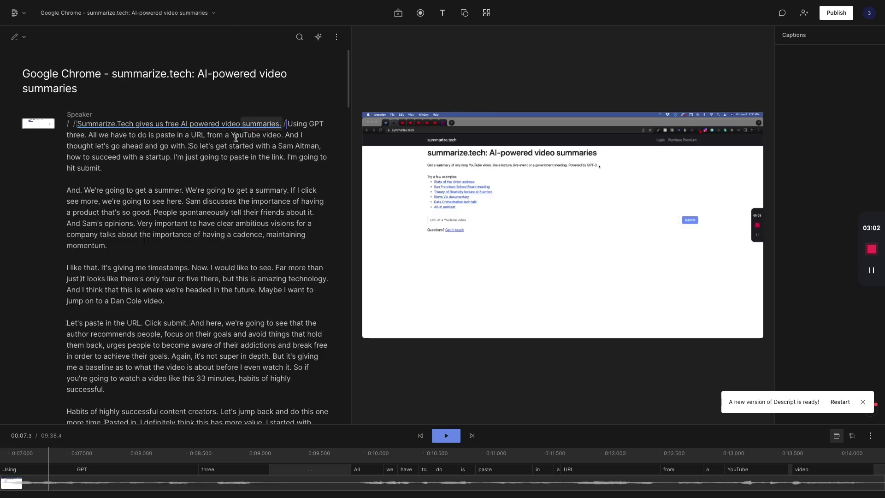
# - Move the captions up to the middle of the video frame and enlarge their text size to 268
pyautogui.click(220, 123)
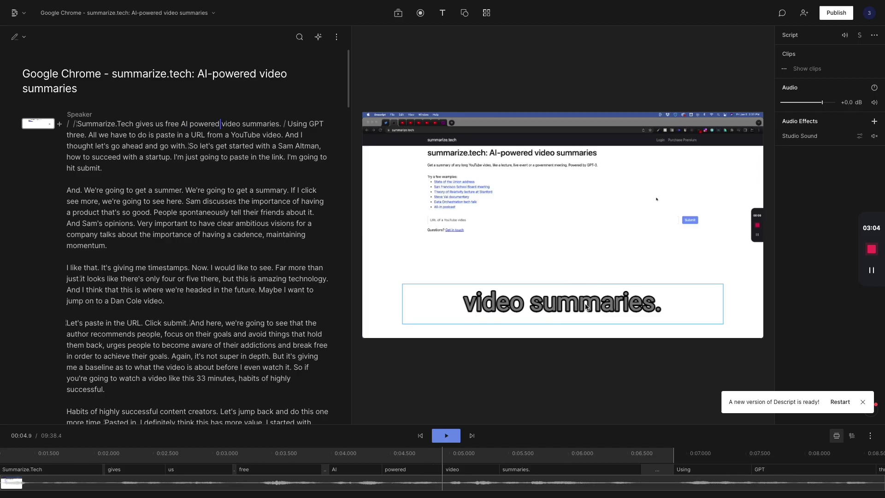
pyautogui.moveTo(586, 304); pyautogui.dragTo(585, 237)
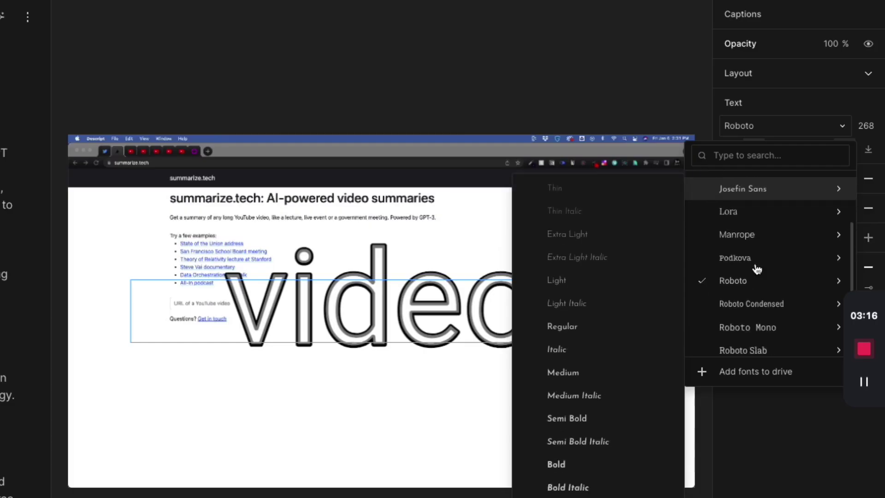
pyautogui.scroll(-1, 752, 265)
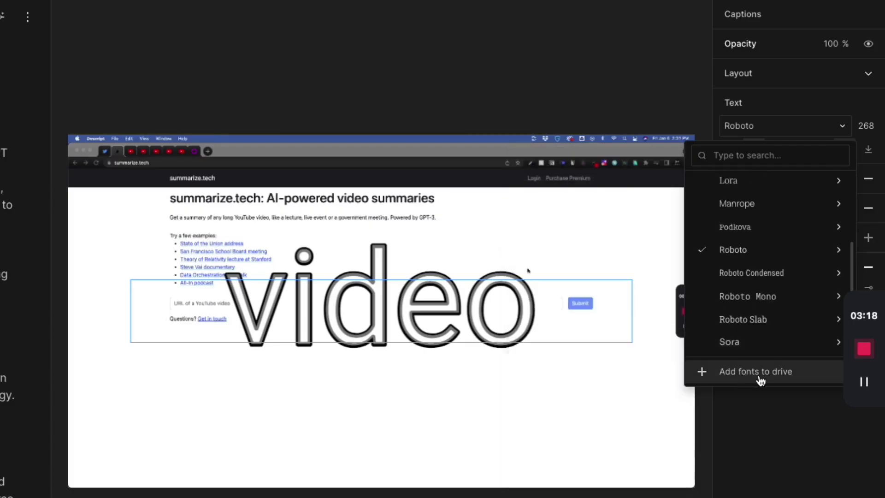
pyautogui.click(461, 310)
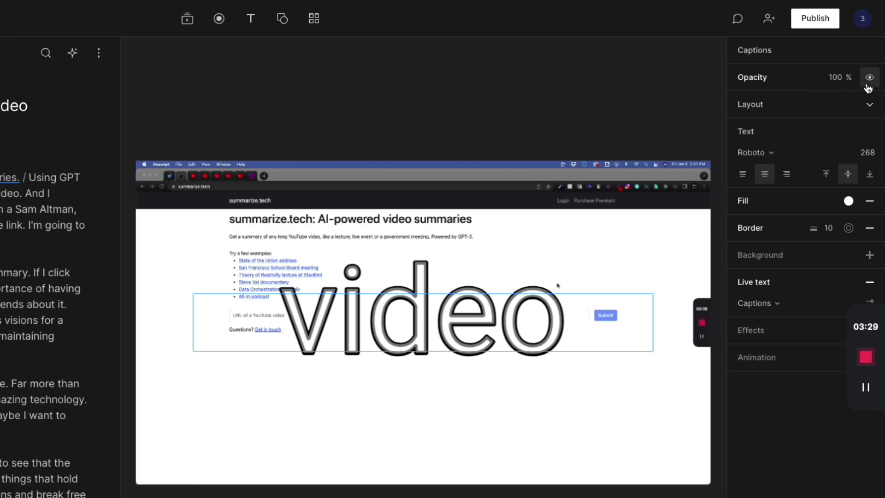
# - Lower the script video layer's opacity until it is fully transparent, and adjust the captions' text size
pyautogui.moveTo(849, 88)
pyautogui.mouseDown()
pyautogui.moveTo(634, 91)
pyautogui.moveTo(849, 88)
pyautogui.mouseUp()
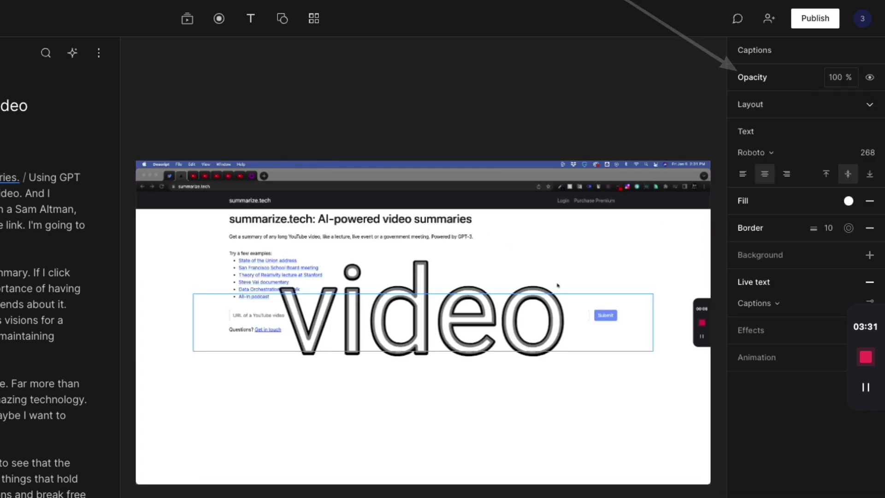
pyautogui.click(608, 221)
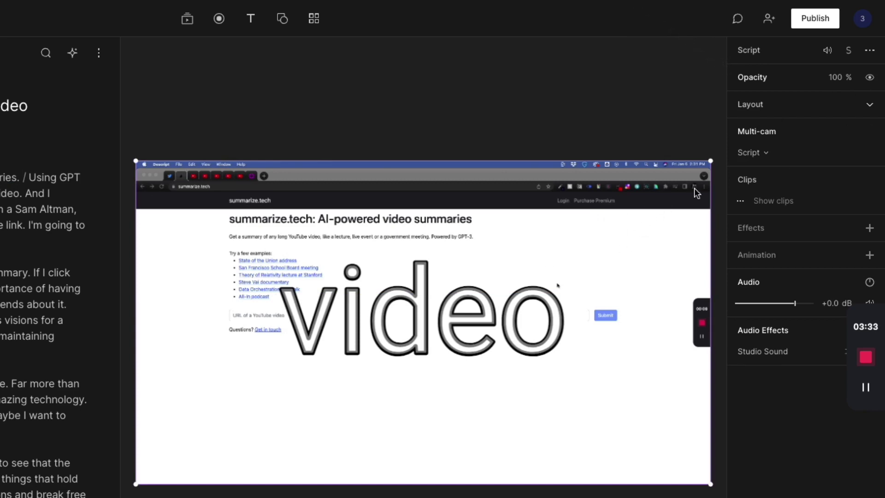
pyautogui.moveTo(850, 88); pyautogui.dragTo(462, 100)
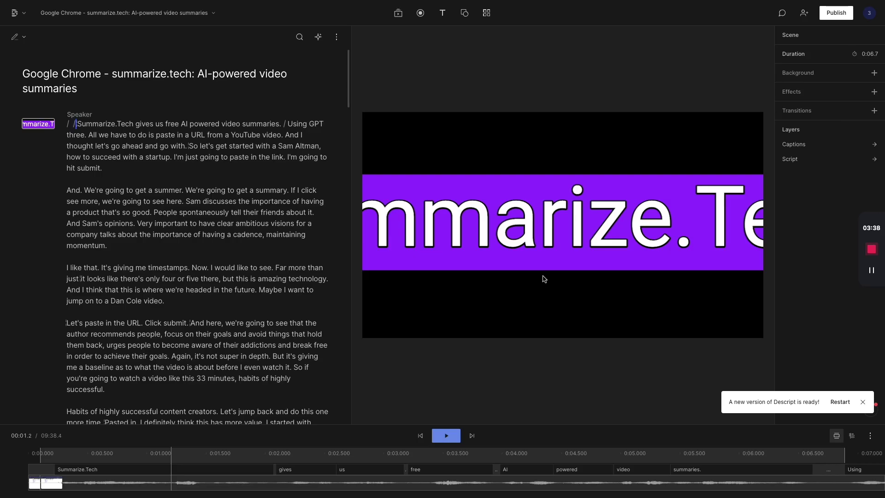
pyautogui.click(548, 239)
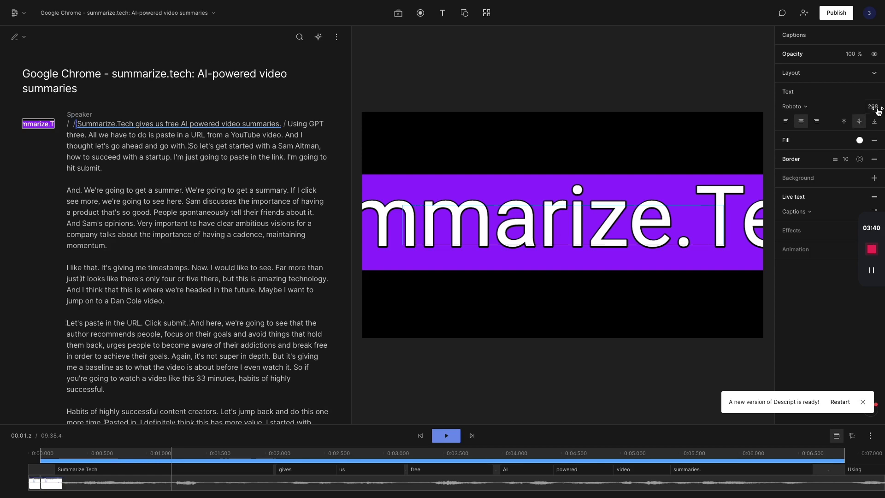
pyautogui.moveTo(878, 111); pyautogui.dragTo(68, 132)
# - Add scene breaks before "All we have to do is paste" and before the paragraph starting "And. We're going to get a summer"
pyautogui.press('/')
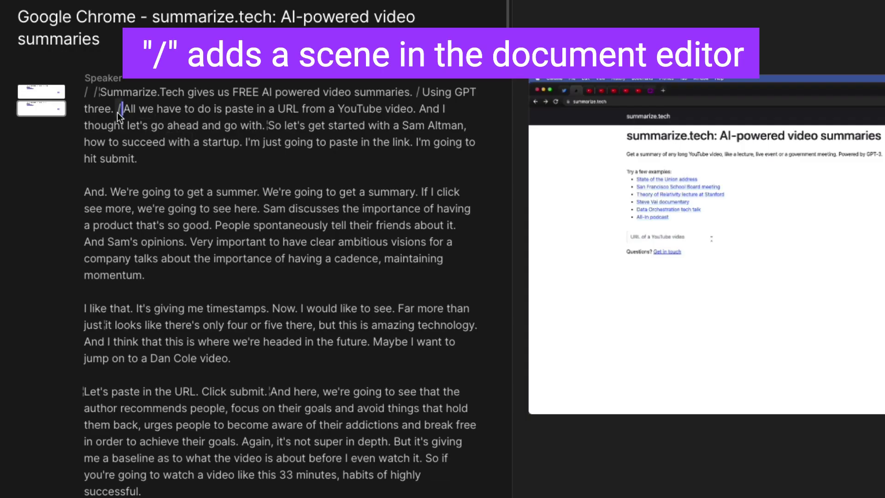
pyautogui.click(83, 192)
pyautogui.press('/')
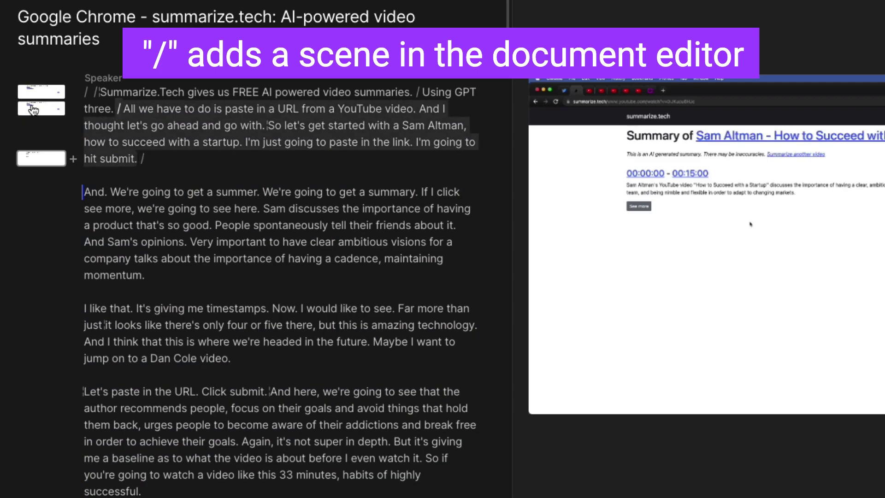
# - In the scene starting "All we have to do is paste", enlarge the script video and reposition it so the page's URL field fills the frame
pyautogui.click(31, 107)
pyautogui.click(801, 193)
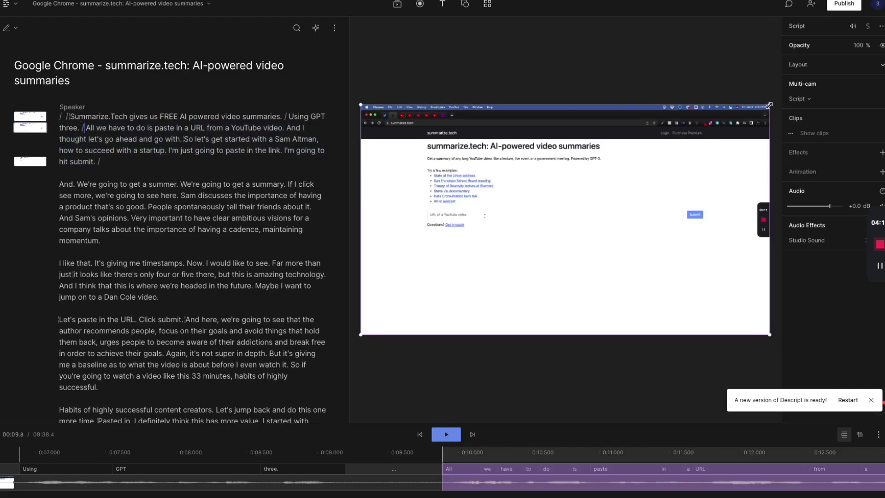
pyautogui.moveTo(769, 105); pyautogui.dragTo(781, 35)
pyautogui.moveTo(524, 245); pyautogui.dragTo(607, 143)
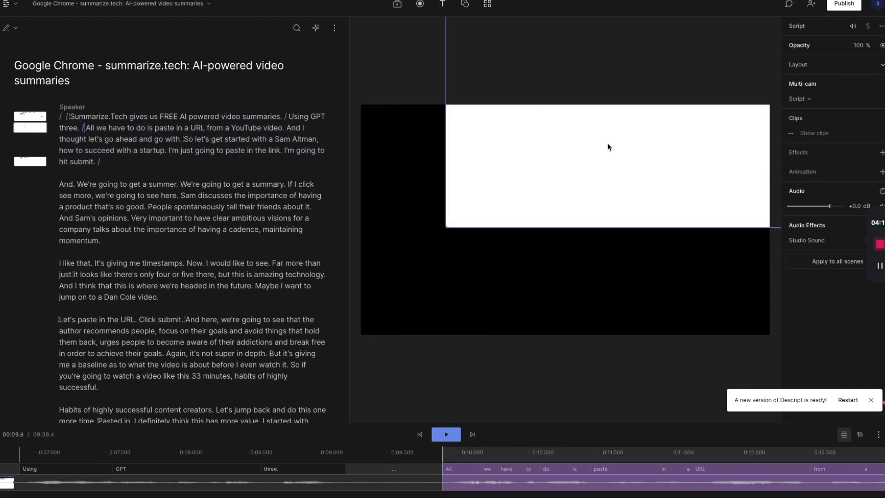
pyautogui.moveTo(486, 242); pyautogui.dragTo(473, 338)
# - Play back from "summaries" in the first sentence and add a scene break before "from a YouTube video"
pyautogui.click(235, 126)
pyautogui.click(239, 117)
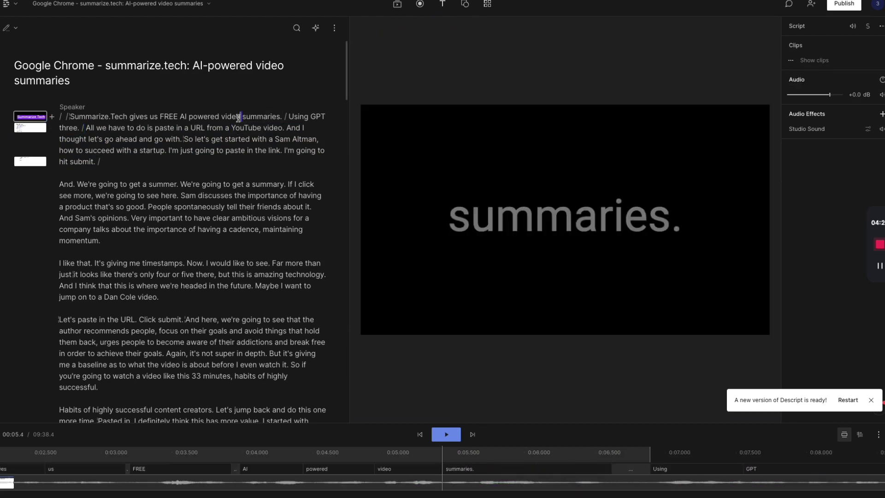
pyautogui.press('space')
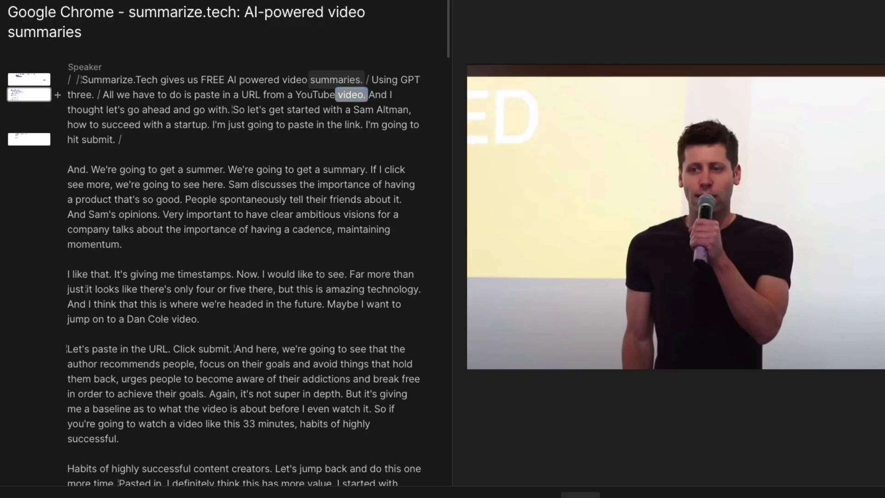
pyautogui.press('space')
pyautogui.click(207, 128)
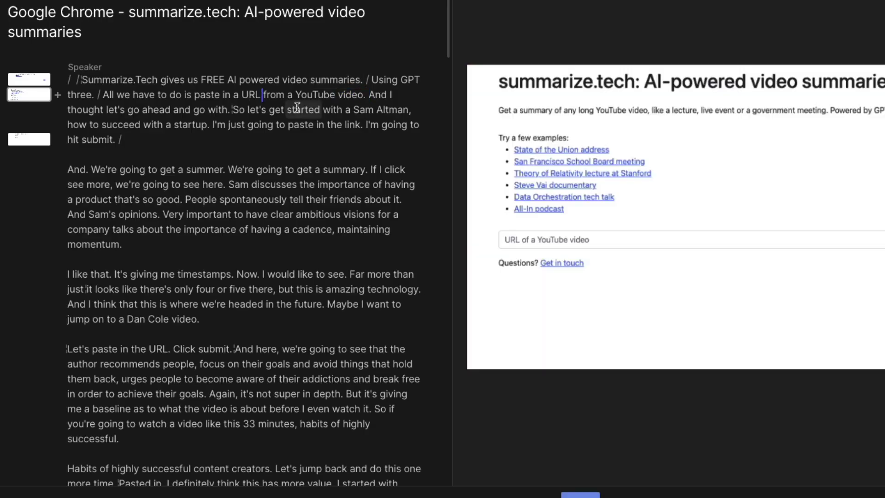
pyautogui.write('/')
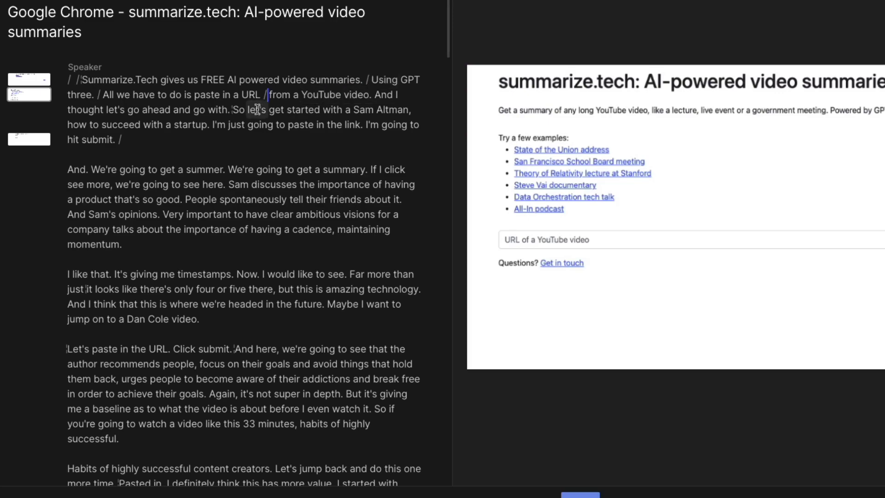
# - Resize the script video to fill the frame exactly in the scene starting "from a YouTube video" and preview the zoom change
pyautogui.click(565, 167)
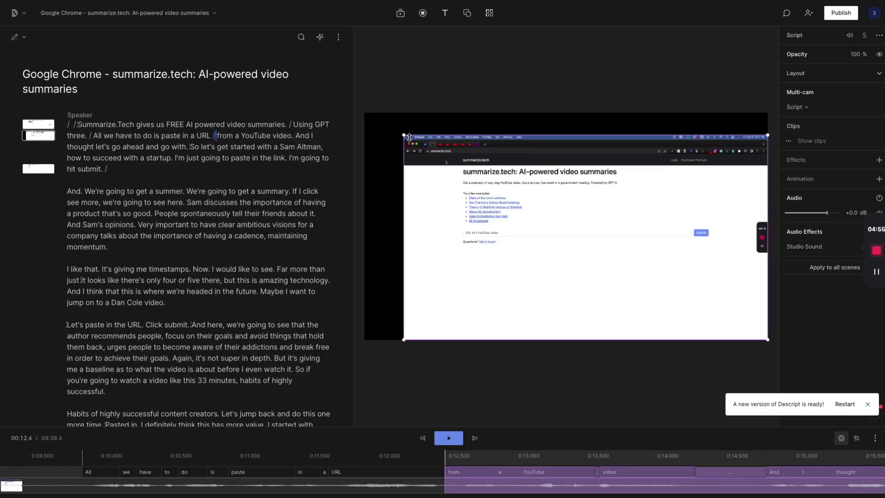
pyautogui.moveTo(410, 138); pyautogui.dragTo(363, 121)
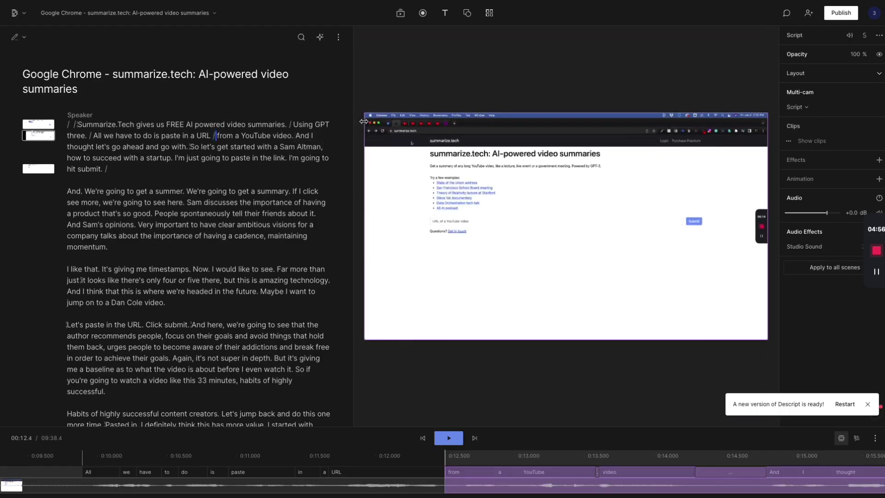
pyautogui.click(199, 135)
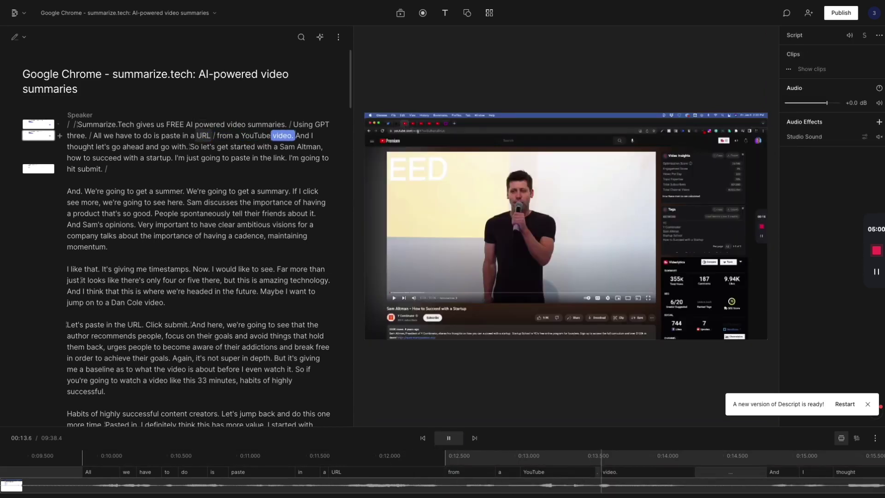
# - Delete "And I thought let's go ahead and go with." and the "So" before "let's get started", and play back the cut
pyautogui.moveTo(189, 147); pyautogui.dragTo(285, 137)
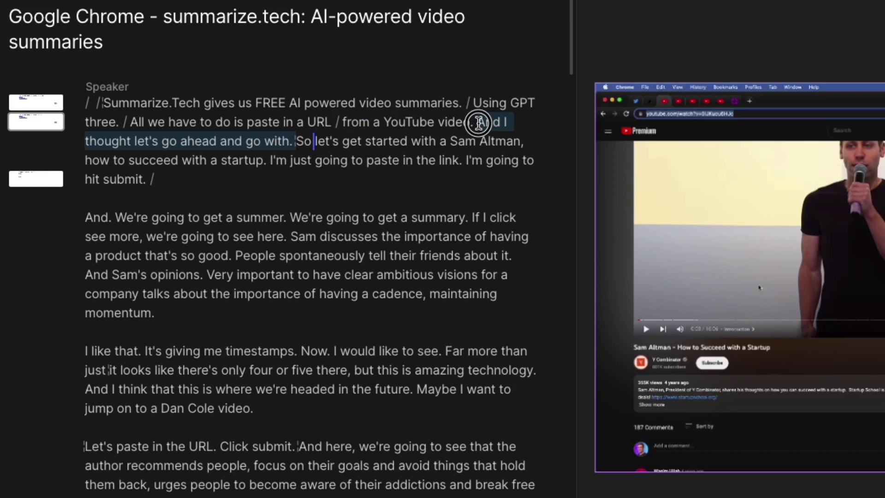
pyautogui.press('BackSpace')
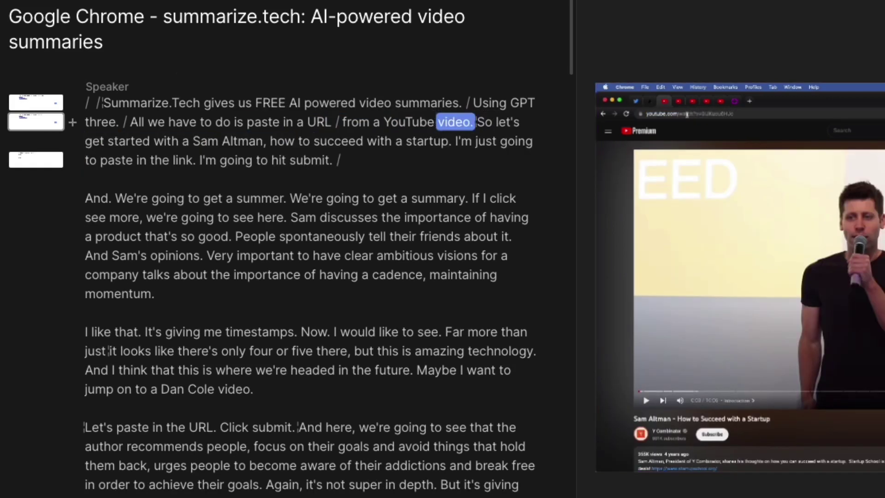
pyautogui.click(480, 121)
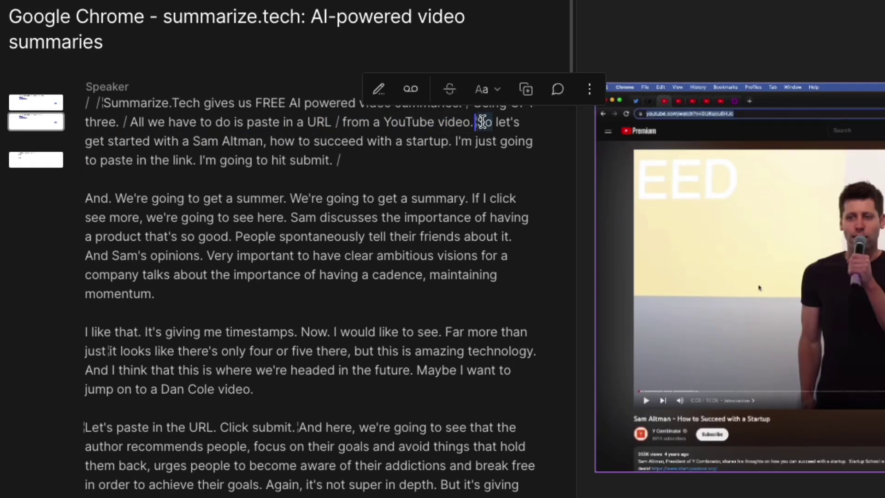
pyautogui.press('BackSpace')
pyautogui.click(449, 122)
pyautogui.press('space')
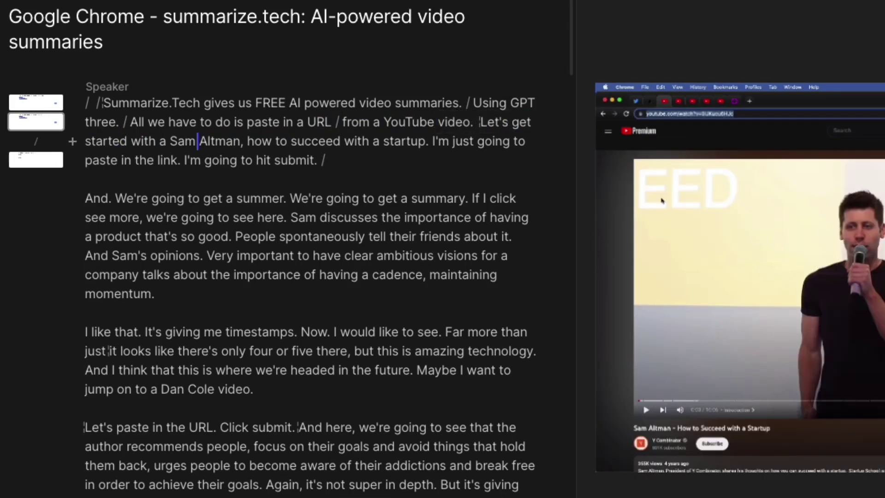
# - Close the pause between "video." and "Let's get started" in the timeline and play back the transition
pyautogui.moveTo(382, 458); pyautogui.dragTo(306, 460)
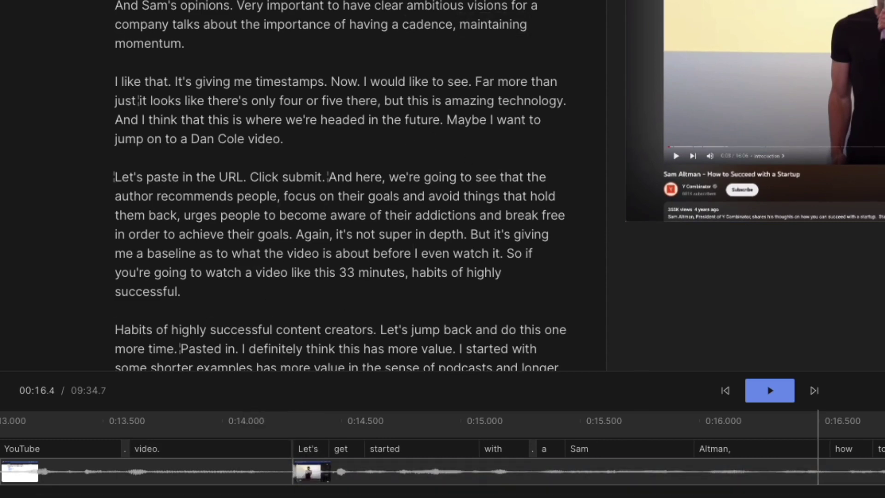
pyautogui.click(494, 117)
pyautogui.press('space')
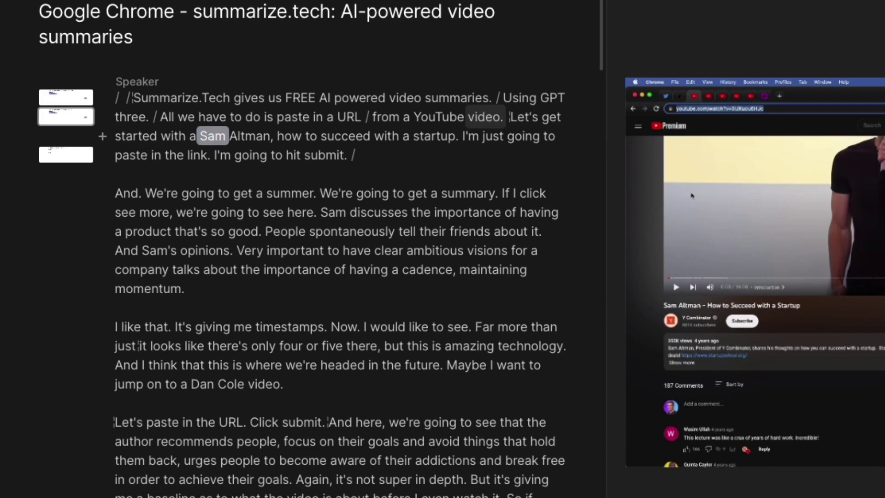
# - Delete "And." and "We're going to get a summer." from the start of the second paragraph and play back the edit
pyautogui.doubleClick(126, 193)
pyautogui.press('BackSpace')
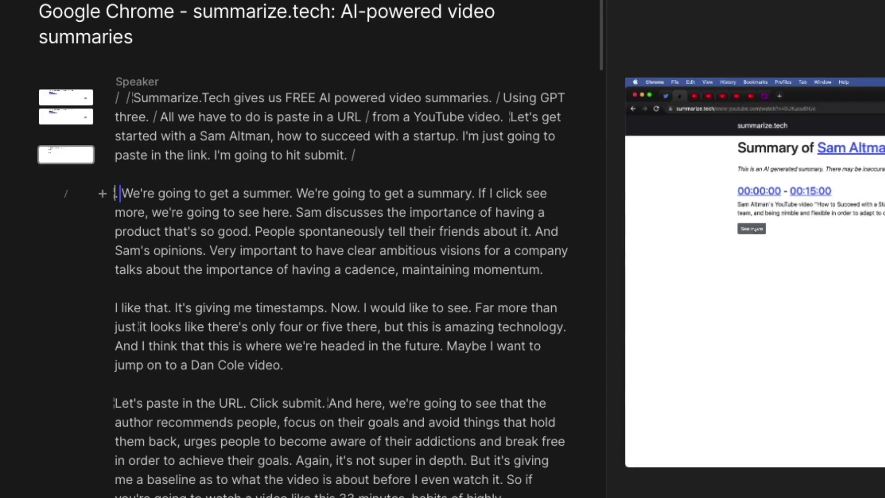
pyautogui.press('BackSpace')
pyautogui.moveTo(287, 193); pyautogui.dragTo(55, 195)
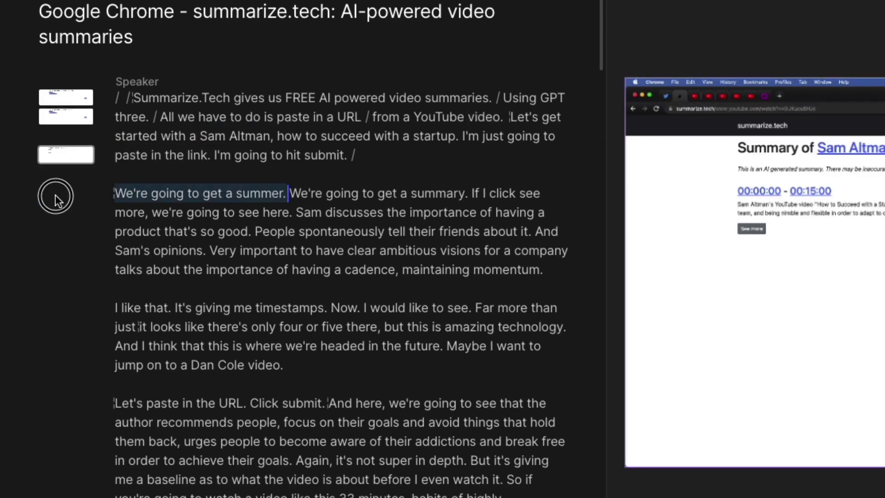
pyautogui.press('BackSpace')
pyautogui.press('space')
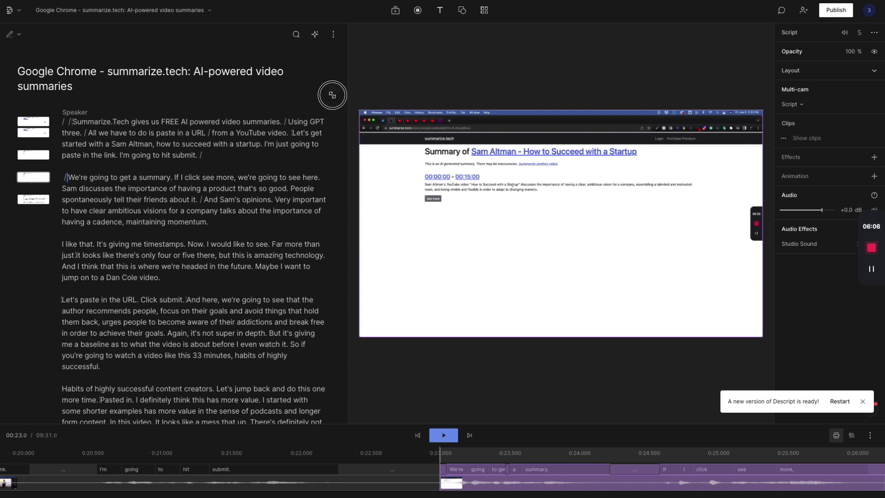
# - Scale the script video to 2661 by 1497 in the scene starting "We're going to get a summary" and position it at X 928, Y 598
pyautogui.moveTo(332, 95); pyautogui.dragTo(102, 1)
pyautogui.moveTo(408, 164); pyautogui.dragTo(565, 233)
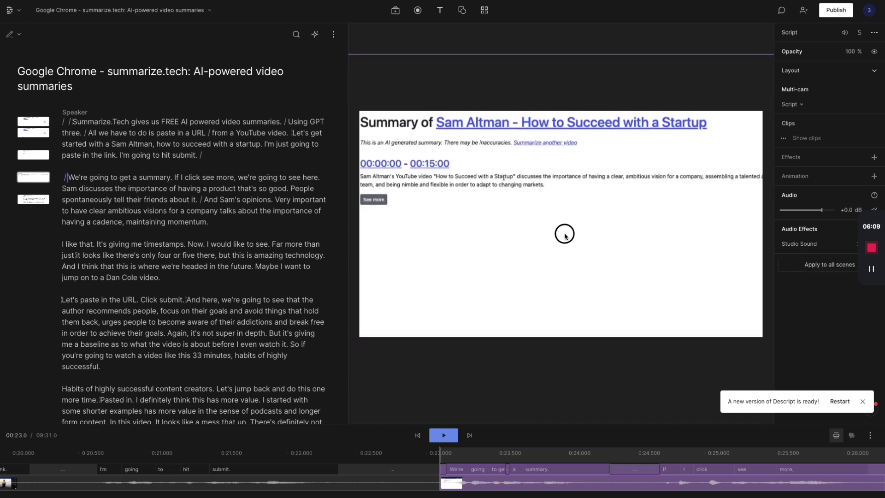
pyautogui.click(875, 71)
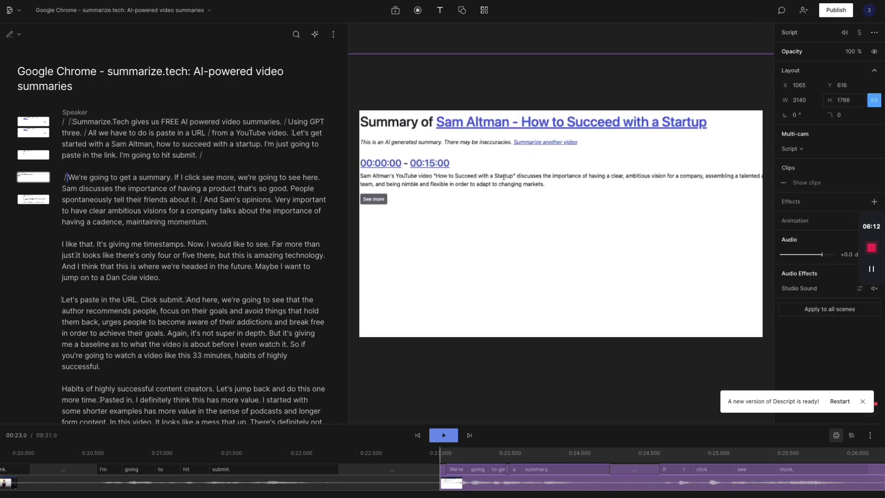
pyautogui.moveTo(855, 99); pyautogui.dragTo(838, 99)
pyautogui.moveTo(536, 230); pyautogui.dragTo(507, 226)
# - Delete the passage from "And Sam's opinions" to "maintaining momentum." and close the pause before "I like that" in the timeline
pyautogui.click(204, 199)
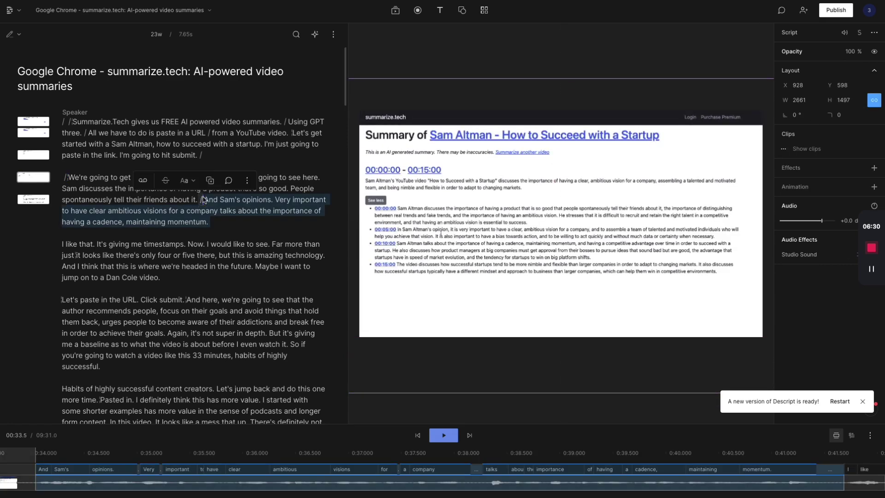
pyautogui.press('BackSpace')
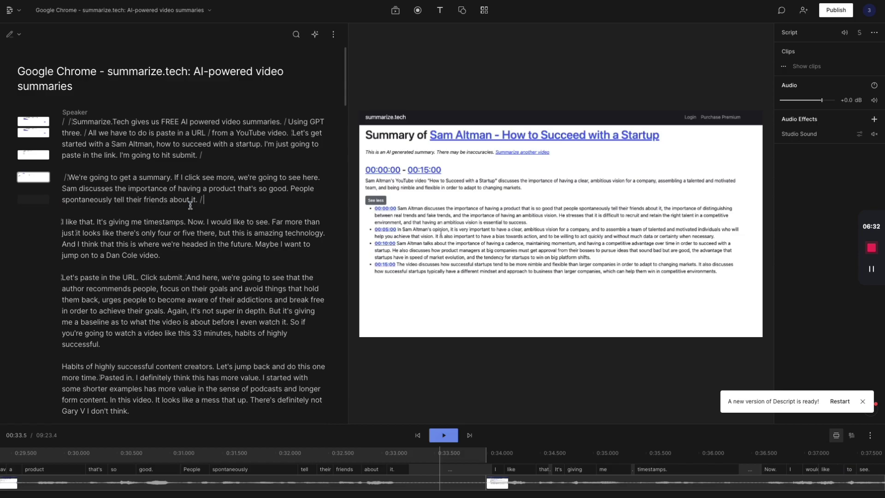
pyautogui.moveTo(500, 471); pyautogui.dragTo(418, 473)
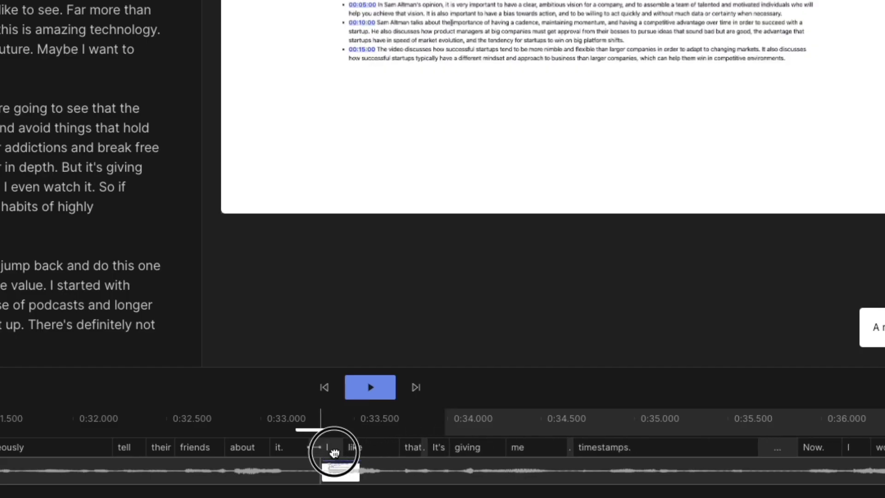
pyautogui.moveTo(325, 452); pyautogui.dragTo(323, 451)
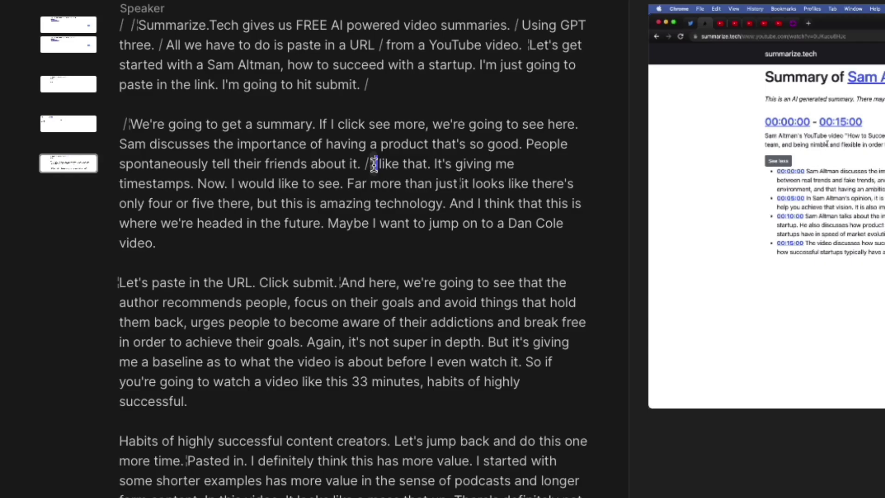
# - Add captions over "I like that. It's giving me timestamps." and play back the captioned passage
pyautogui.moveTo(373, 164); pyautogui.dragTo(193, 184)
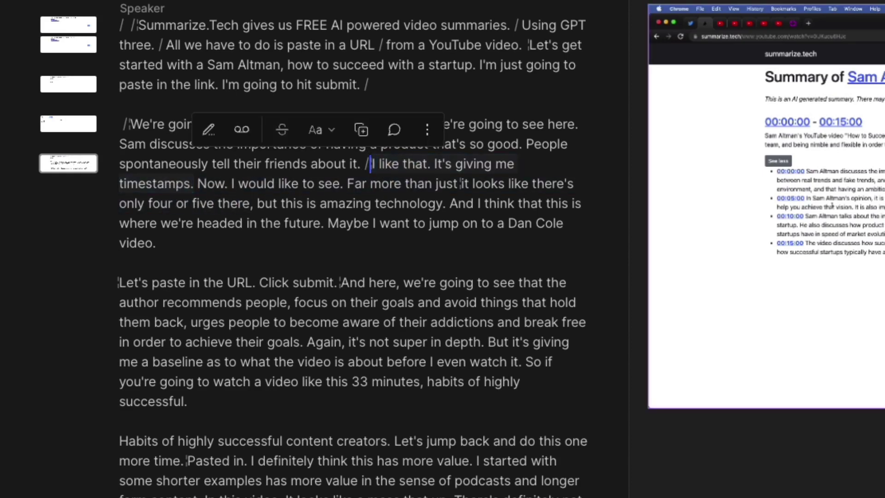
pyautogui.click(439, 10)
pyautogui.click(410, 72)
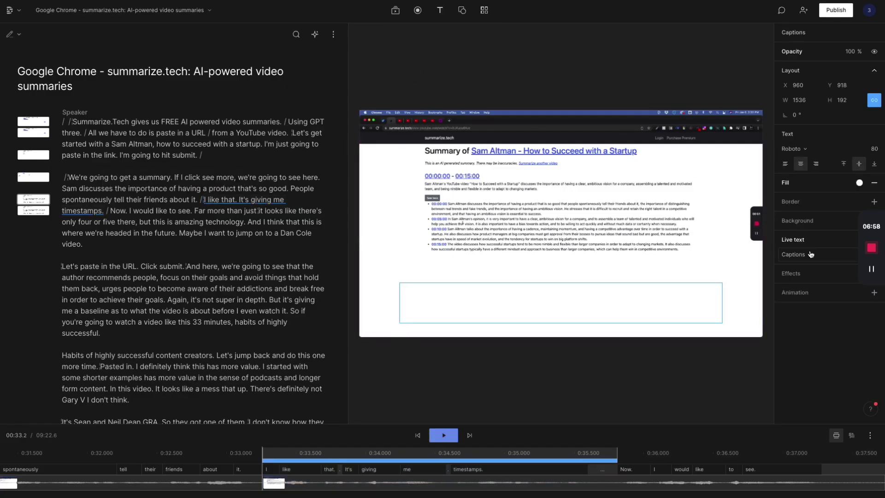
pyautogui.click(811, 255)
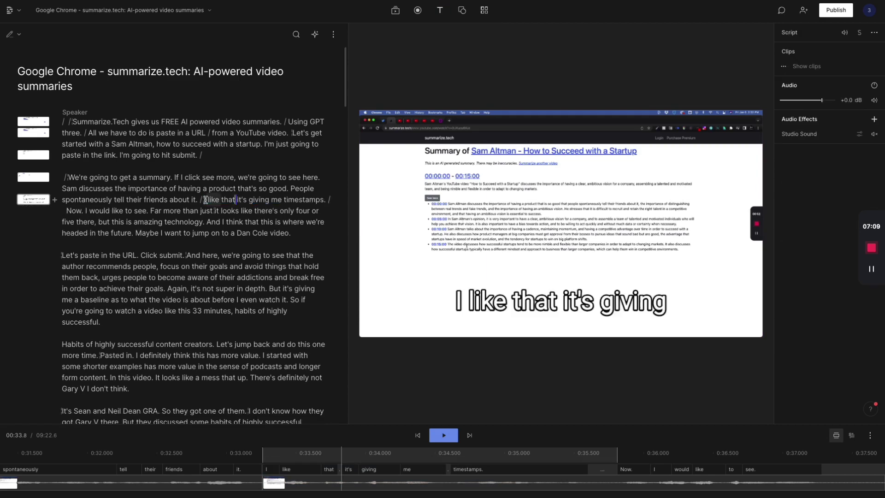
pyautogui.press('space')
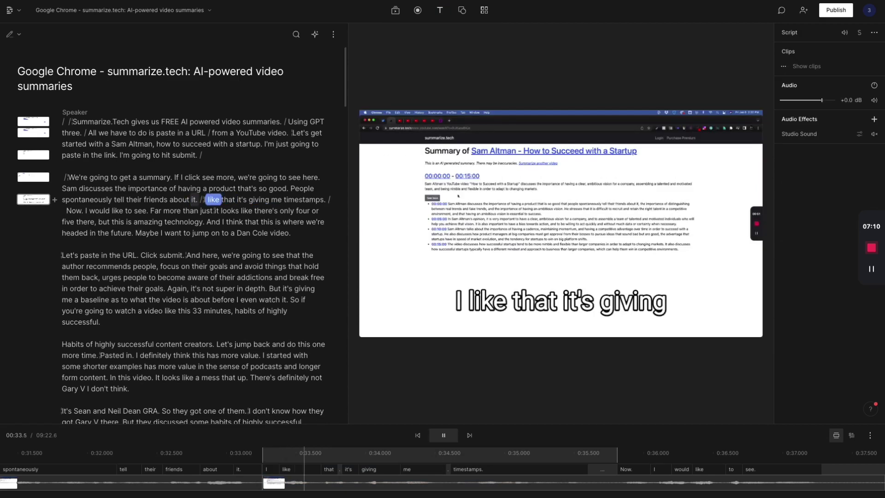
# - Correct "Dan Cole" to "Dan Koe" in the transcript and cut filler wording from the following paragraph
pyautogui.moveTo(269, 232); pyautogui.dragTo(237, 234)
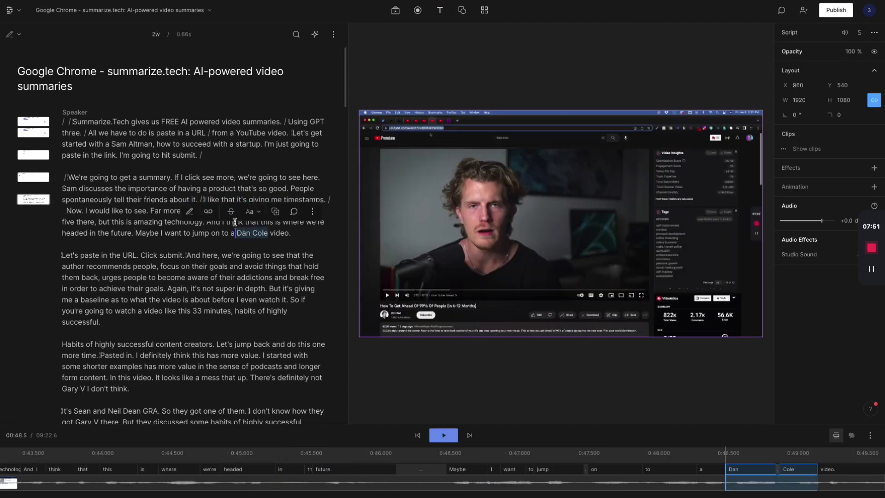
pyautogui.click(209, 211)
pyautogui.write('D')
pyautogui.press('Return')
pyautogui.moveTo(557, 284); pyautogui.dragTo(321, 283)
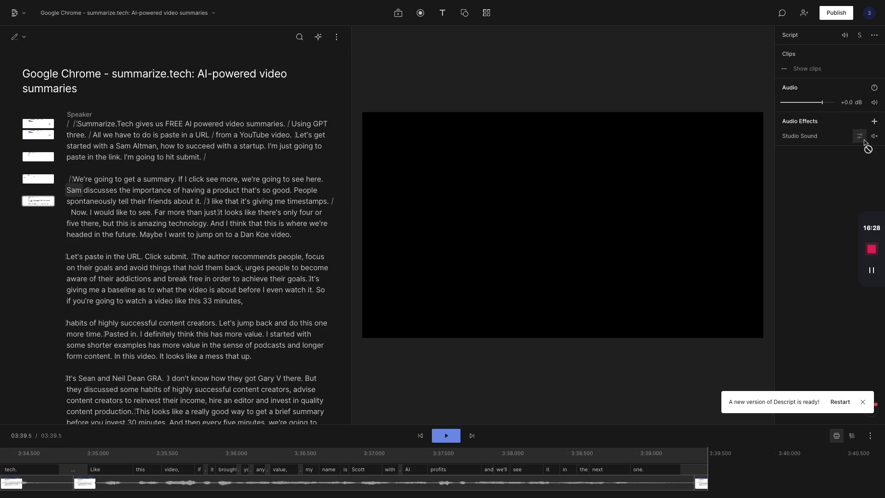
# - Add a scene break before the closing paragraph starting "Like this video" at the end of the script
pyautogui.click(165, 123)
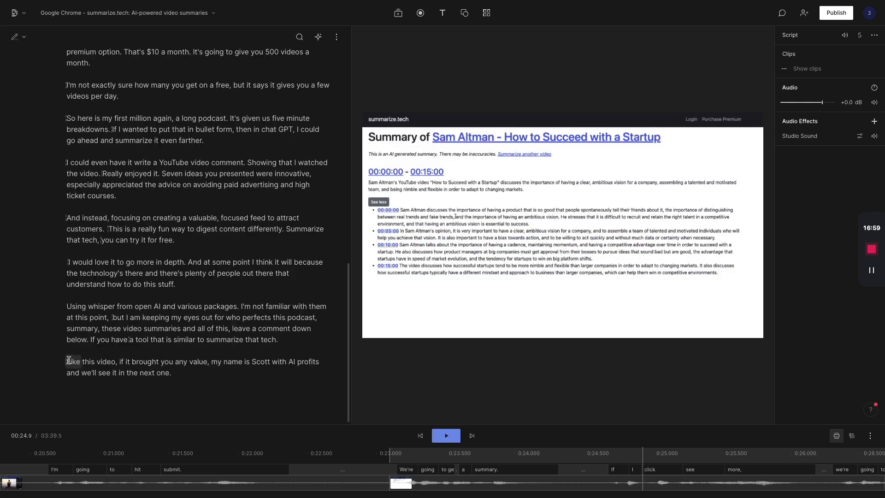
pyautogui.click(64, 362)
pyautogui.click(37, 364)
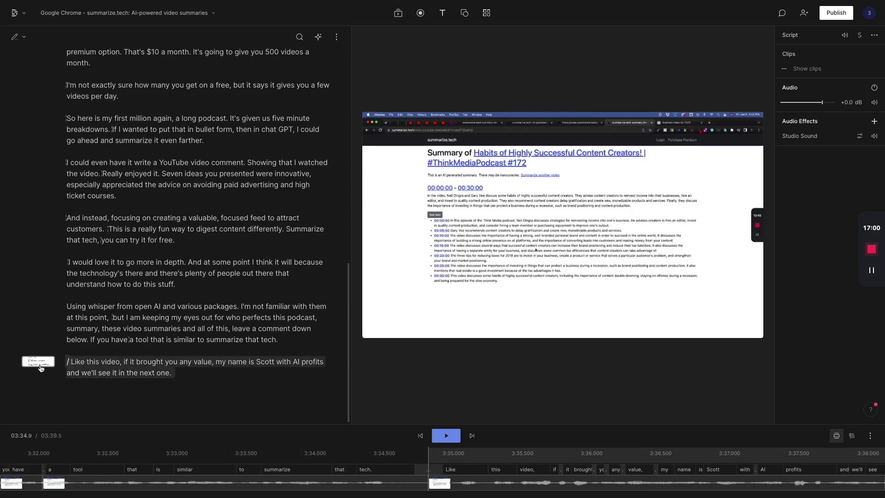
# - Search the stock videos for "funny video" and add the clip of a man eating at his laptop to the closing "Like this video" scene
pyautogui.click(41, 363)
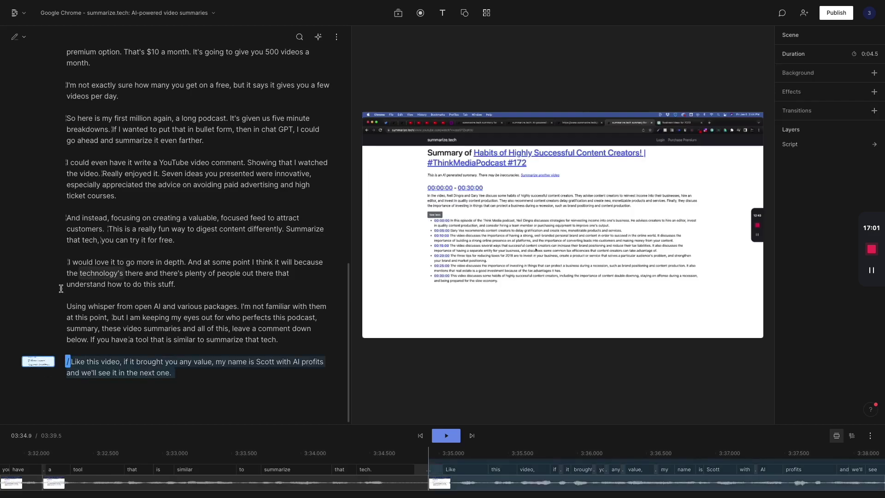
pyautogui.click(400, 13)
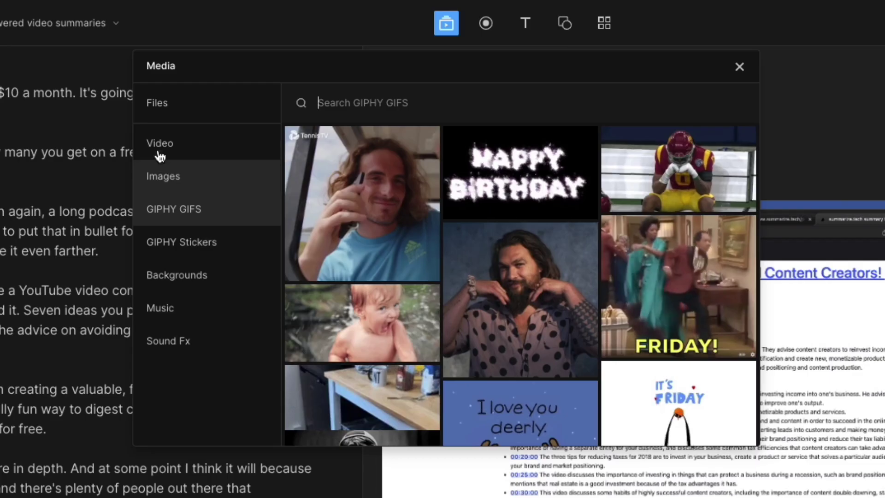
pyautogui.click(239, 83)
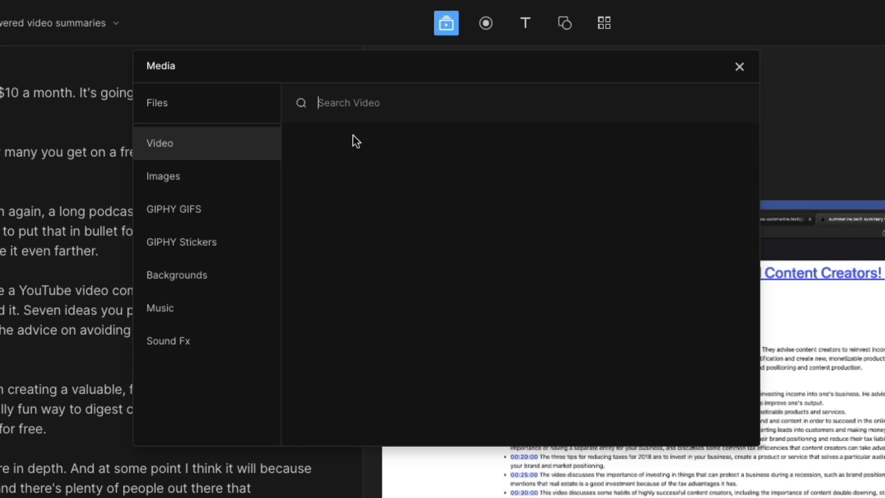
pyautogui.write('funny ')
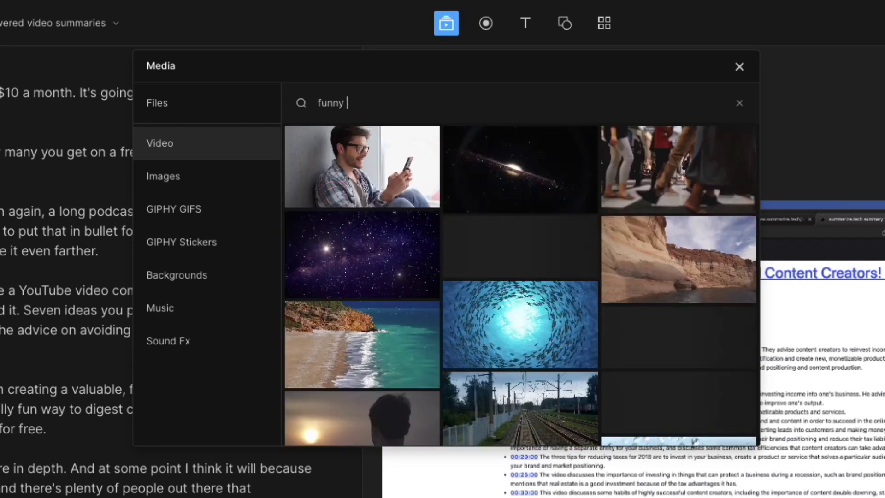
pyautogui.write('video')
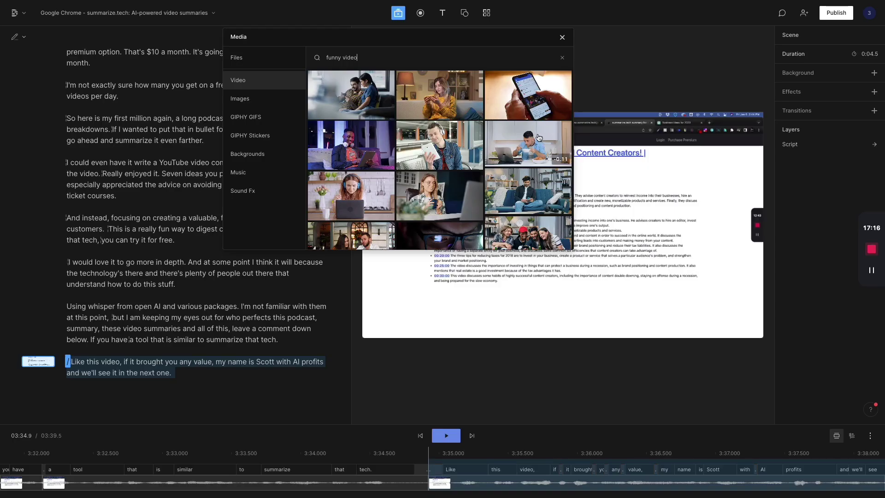
pyautogui.click(695, 248)
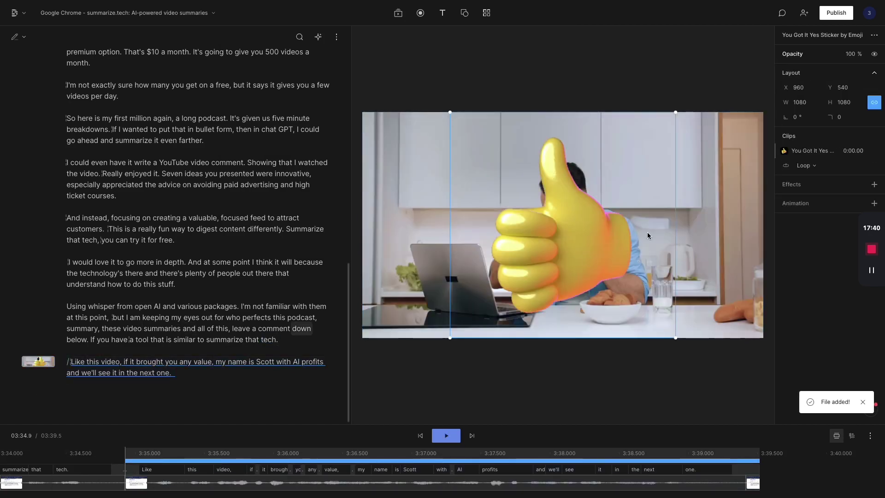
# - Shrink the thumbs-up sticker to about 572 × 572 and place it in the upper-left area of the video frame
pyautogui.moveTo(647, 236); pyautogui.dragTo(513, 176)
pyautogui.moveTo(544, 276); pyautogui.dragTo(439, 170)
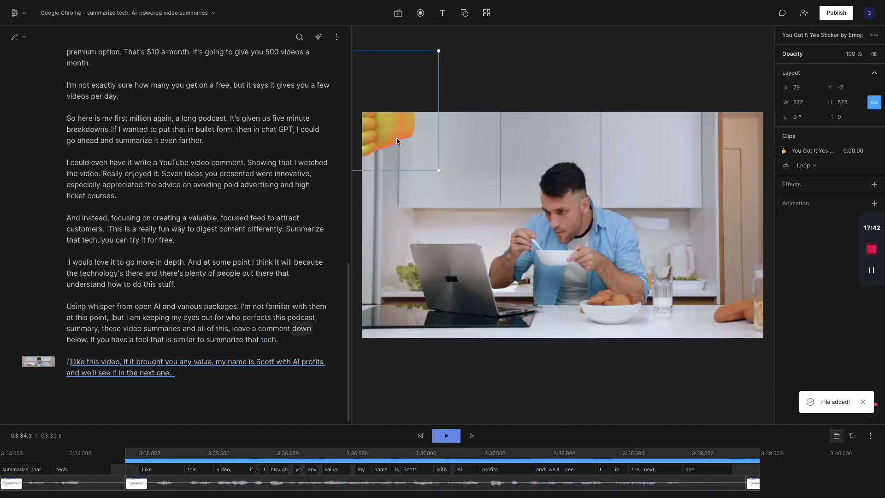
pyautogui.moveTo(386, 118); pyautogui.dragTo(464, 172)
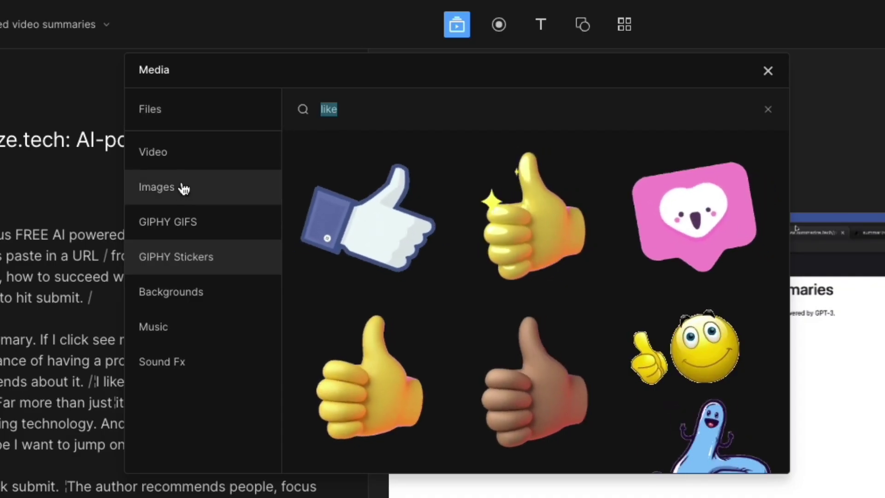
# - Browse the stock backgrounds, music and sound effects, and check the available recording and text options
pyautogui.click(202, 291)
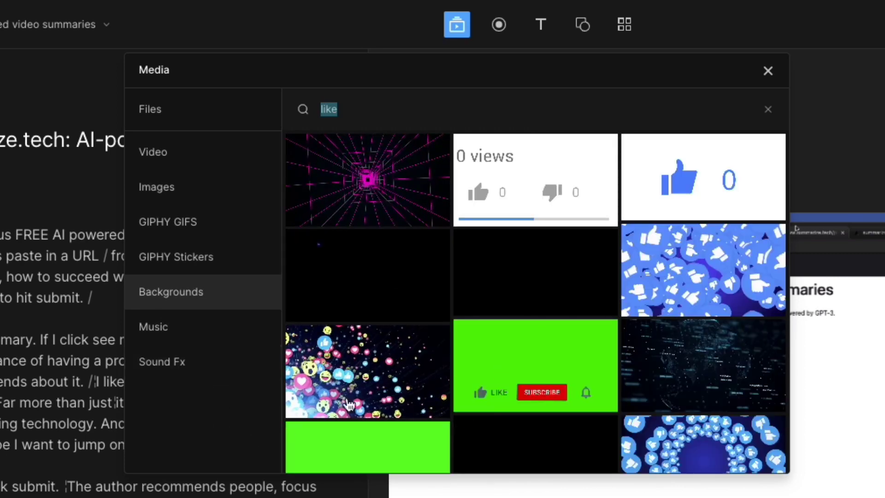
pyautogui.click(190, 334)
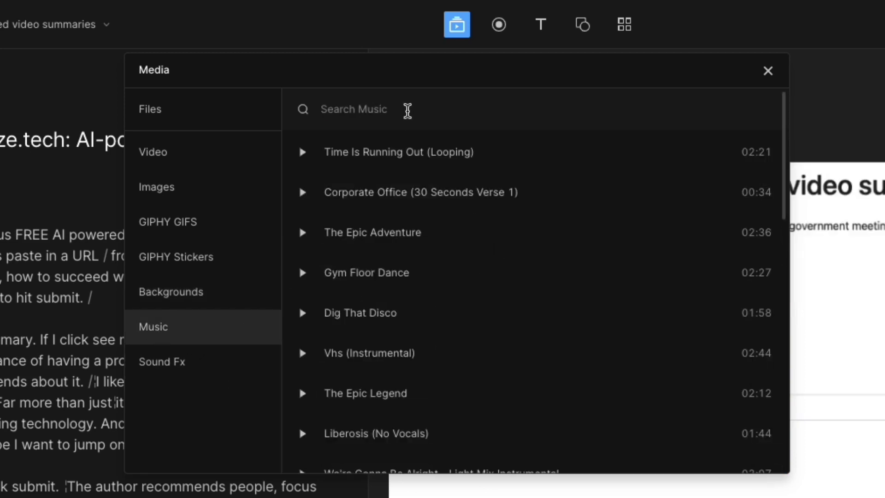
pyautogui.scroll(-10, 478, 435)
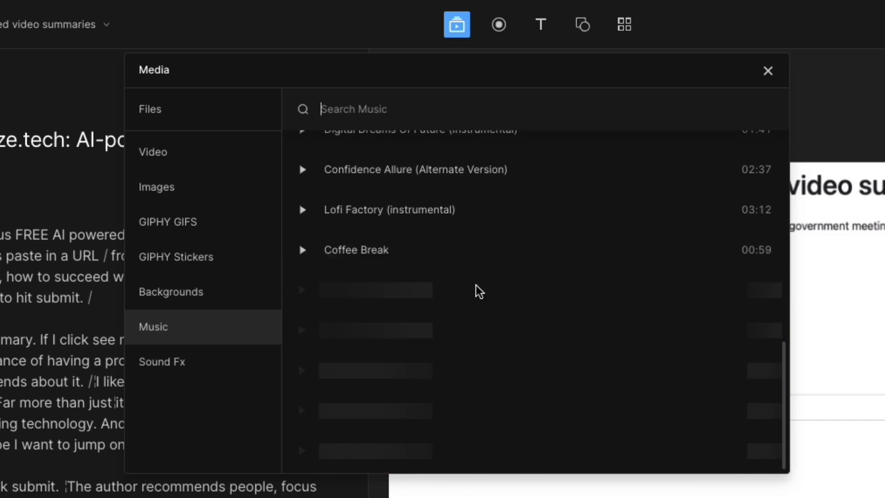
pyautogui.scroll(-8, 476, 288)
pyautogui.scroll(-8, 479, 290)
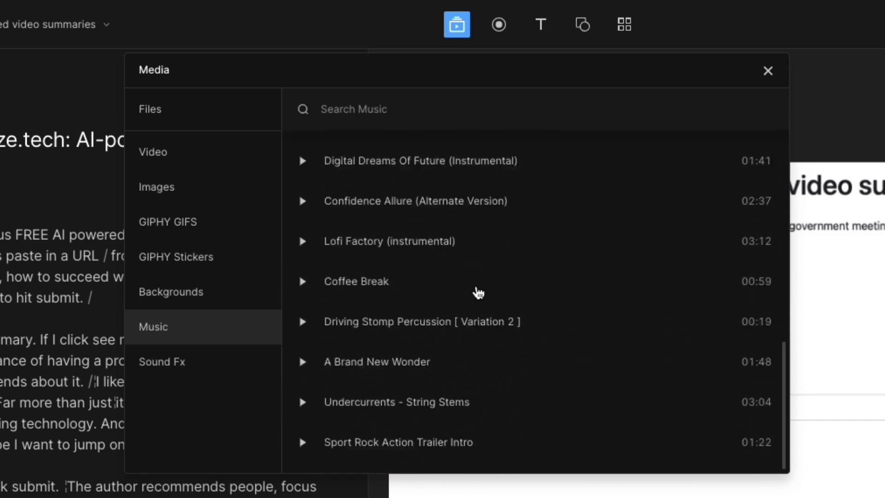
pyautogui.click(190, 362)
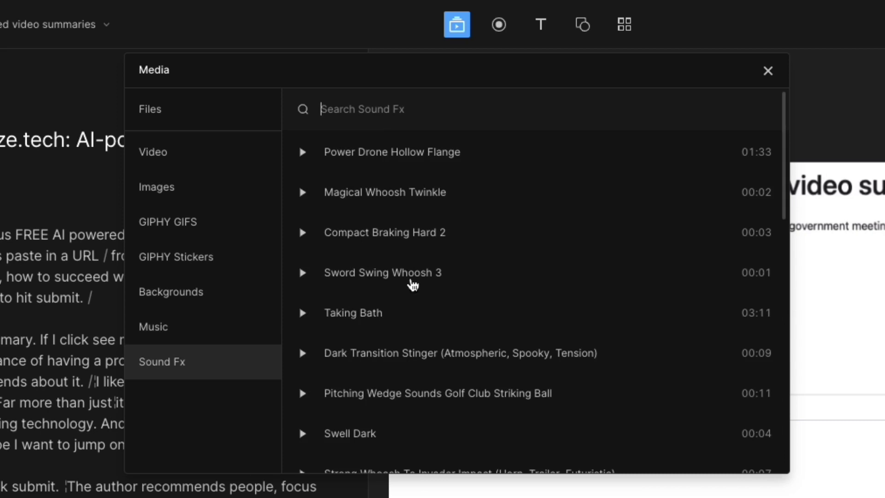
pyautogui.scroll(-12, 380, 328)
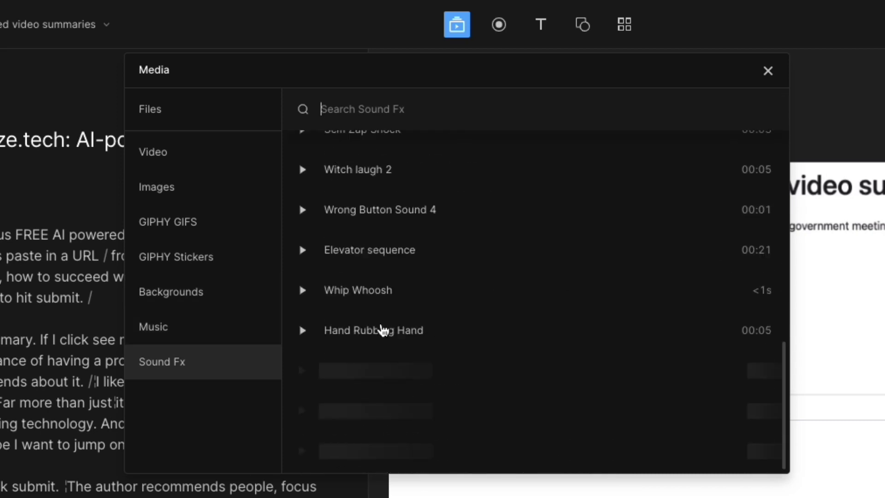
pyautogui.scroll(12, 383, 330)
pyautogui.click(499, 24)
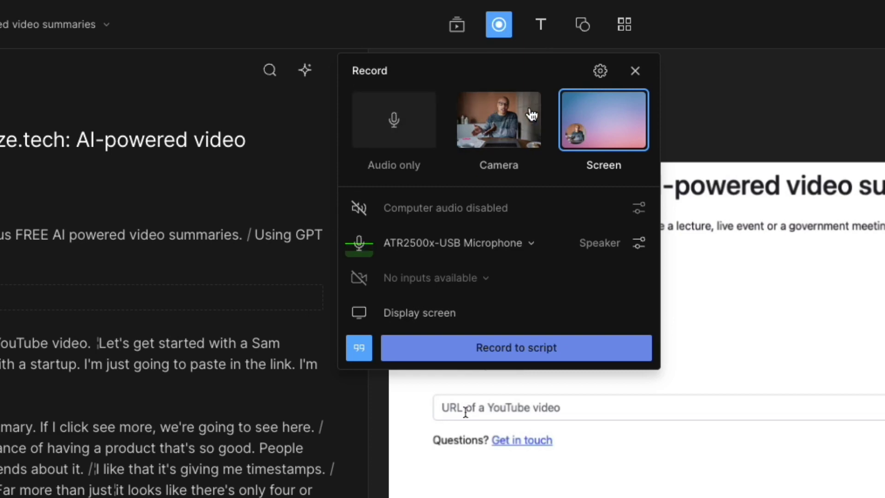
pyautogui.click(541, 24)
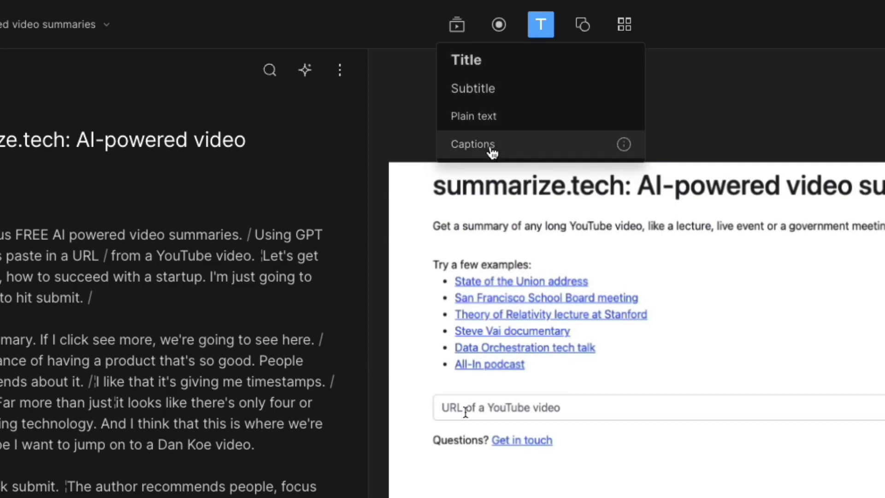
# - Add a progress bar to the scene "All we have to do is paste in a URL" and scrub the timeline to preview it
pyautogui.click(583, 24)
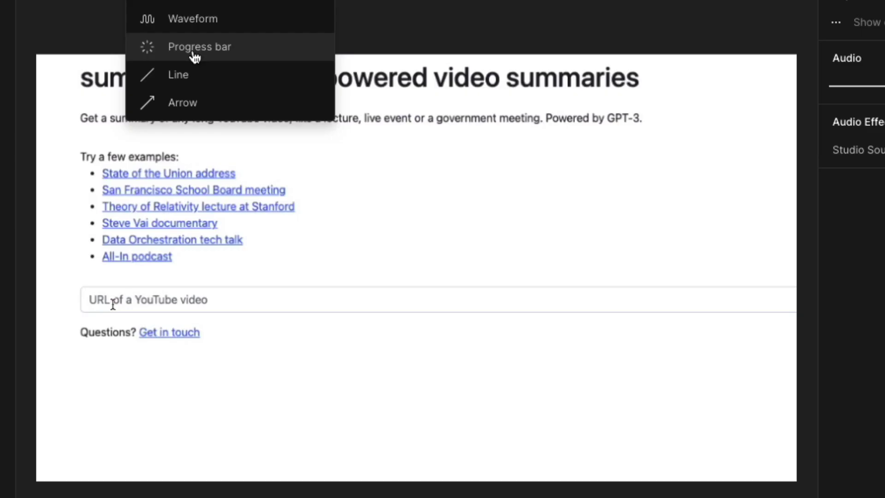
pyautogui.click(194, 48)
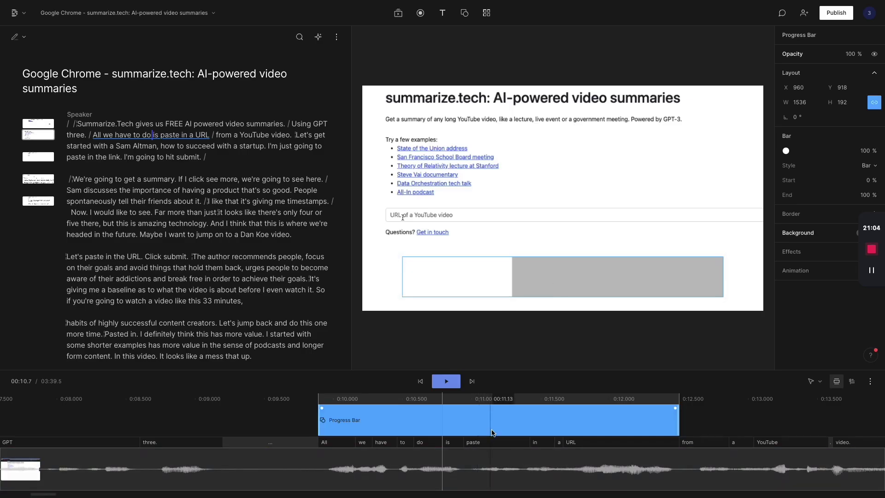
pyautogui.moveTo(493, 422); pyautogui.dragTo(440, 420)
pyautogui.moveTo(293, 422); pyautogui.dragTo(237, 430)
# - Add an audio waveform to the "Using GPT three" scene, give its lines a red border, and play it back
pyautogui.click(307, 430)
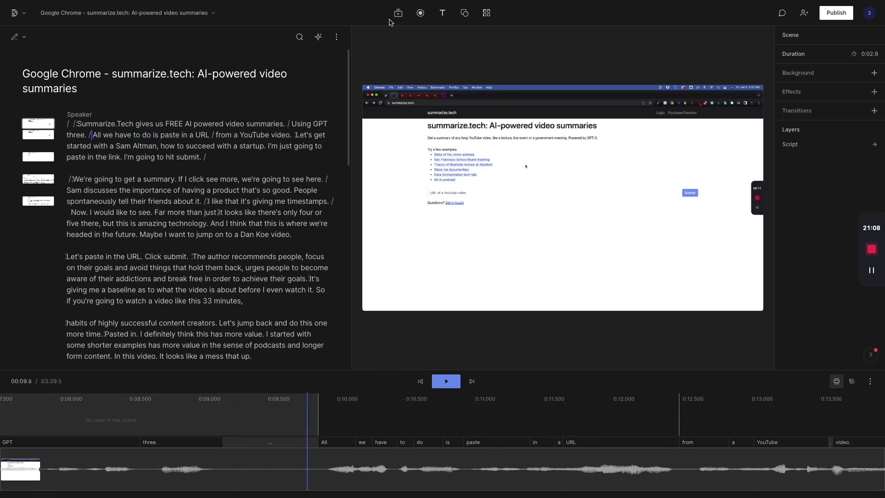
pyautogui.click(465, 13)
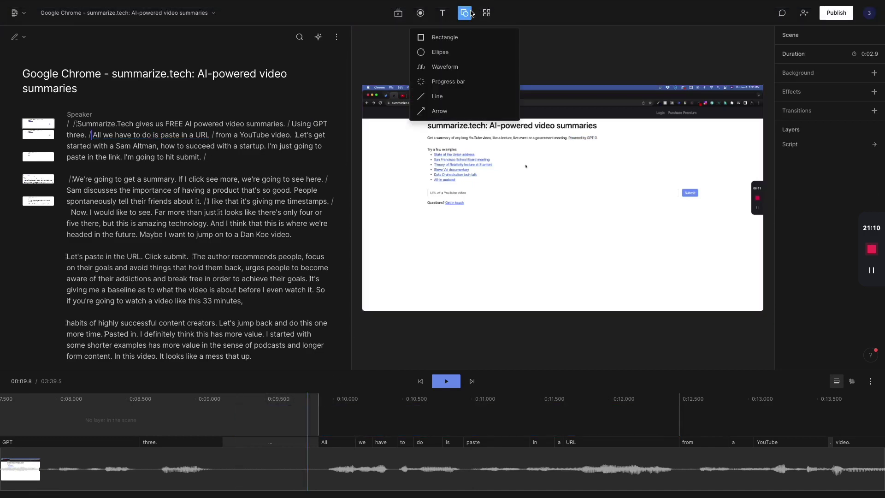
pyautogui.click(445, 67)
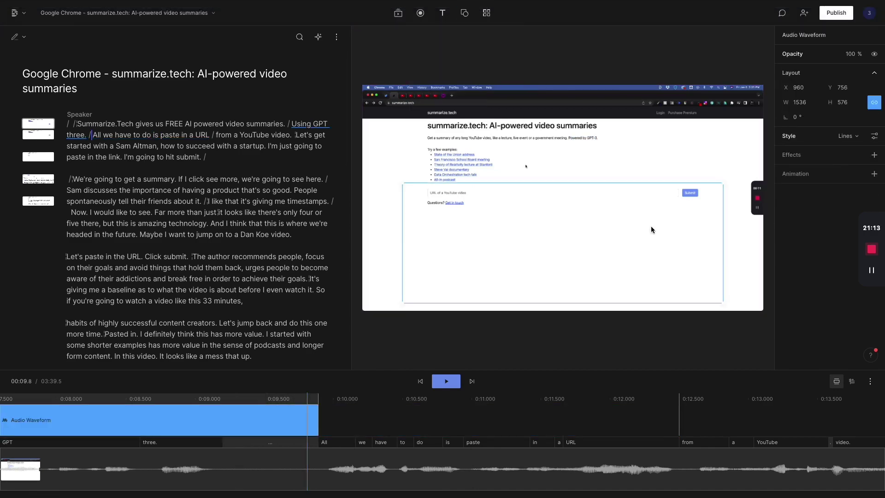
pyautogui.click(875, 136)
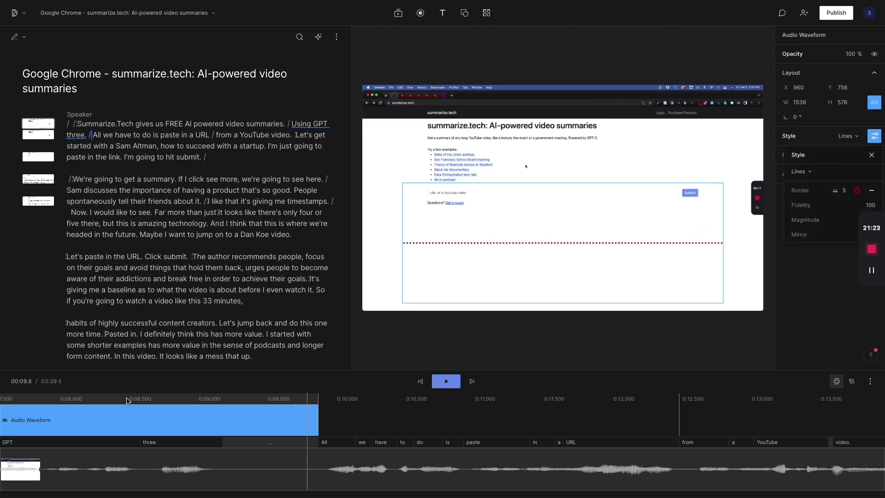
pyautogui.press('space')
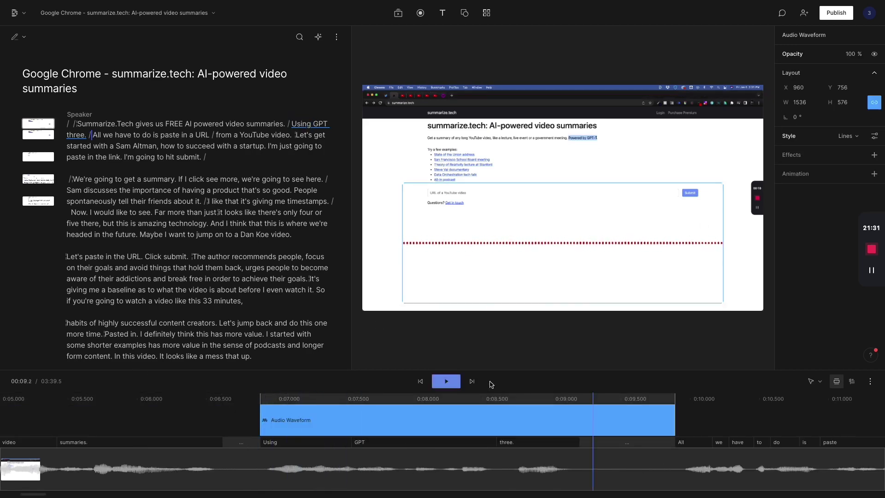
# - Check the waveform at different points of the timeline and delete it from the "Using GPT three" scene
pyautogui.rightClick(519, 413)
pyautogui.click(499, 421)
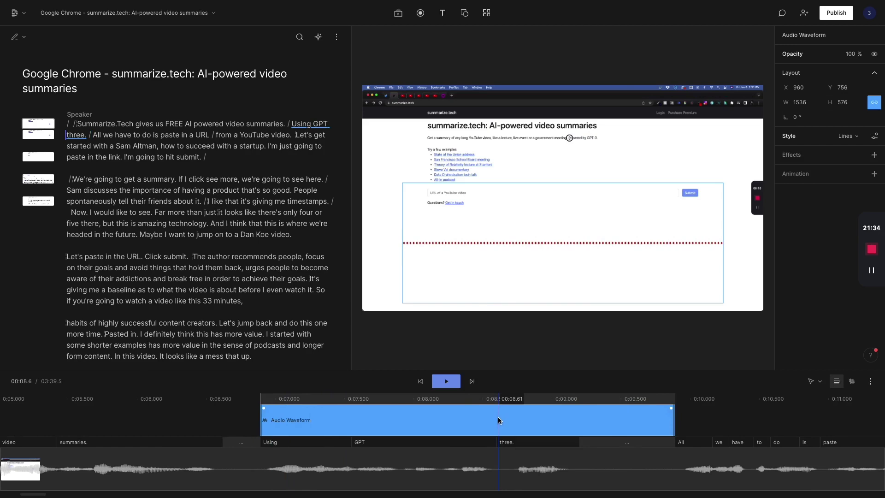
pyautogui.click(714, 418)
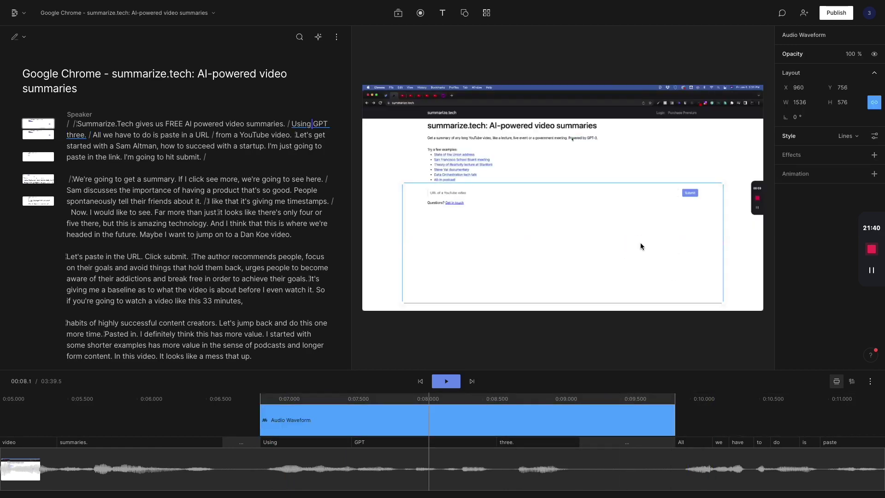
pyautogui.press('Delete')
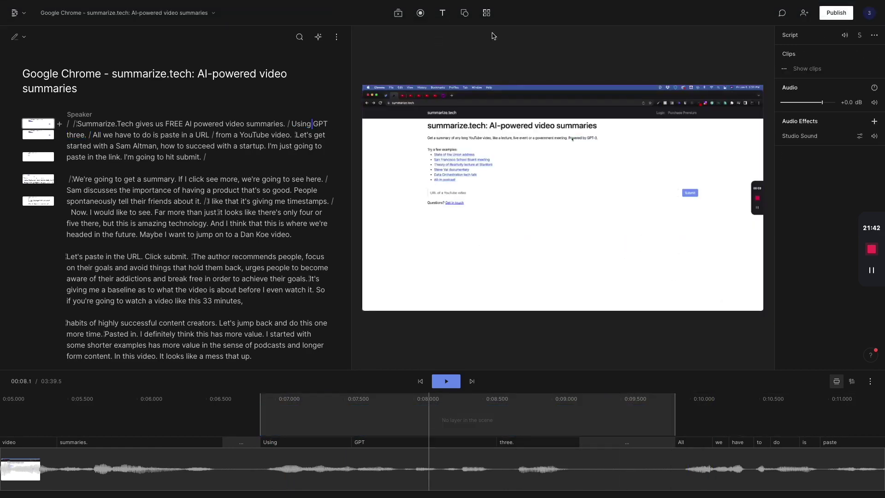
# - Review the shape options and browse the annotation, vertical and frame templates in the gallery
pyautogui.click(465, 13)
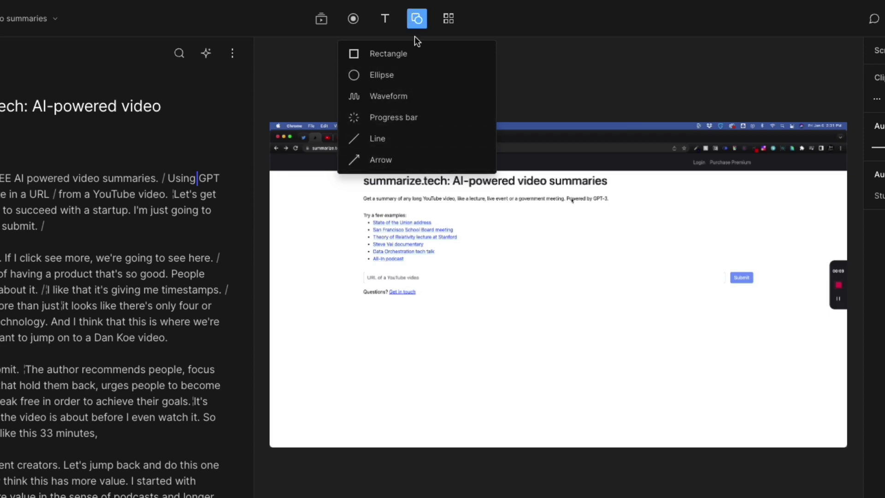
pyautogui.click(449, 19)
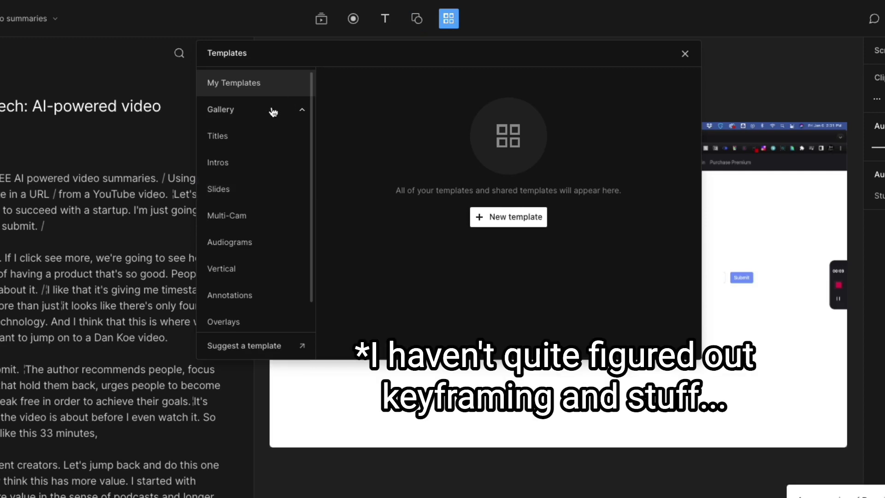
pyautogui.click(230, 295)
pyautogui.scroll(-1, 255, 276)
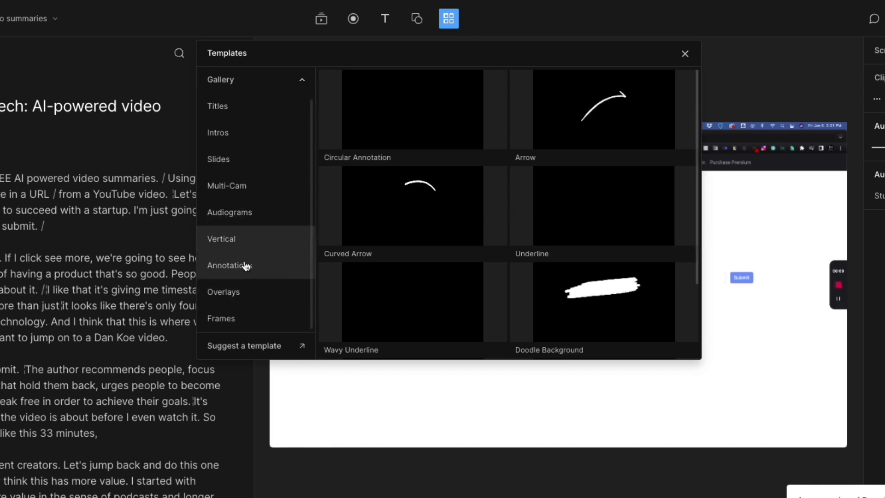
pyautogui.click(254, 244)
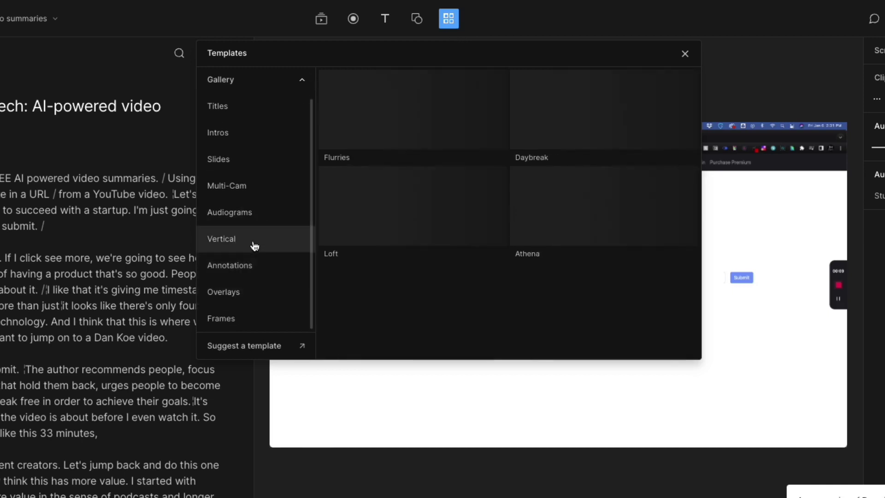
pyautogui.click(239, 319)
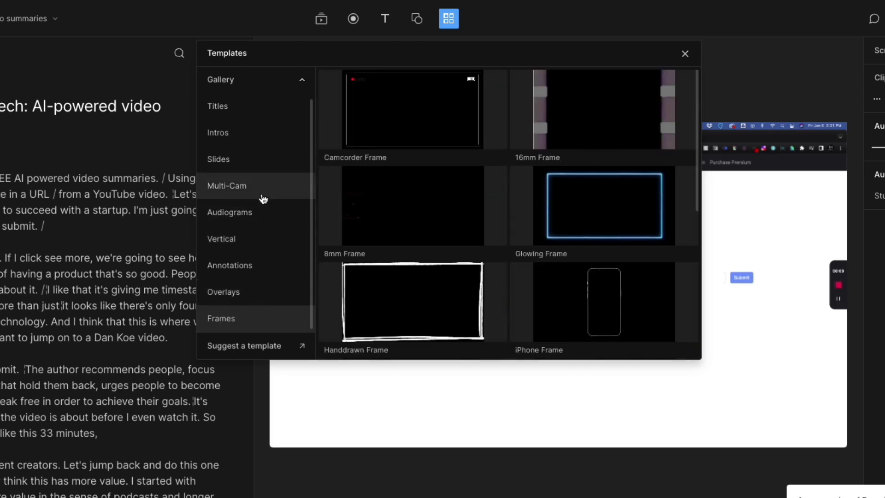
pyautogui.scroll(-1, 603, 302)
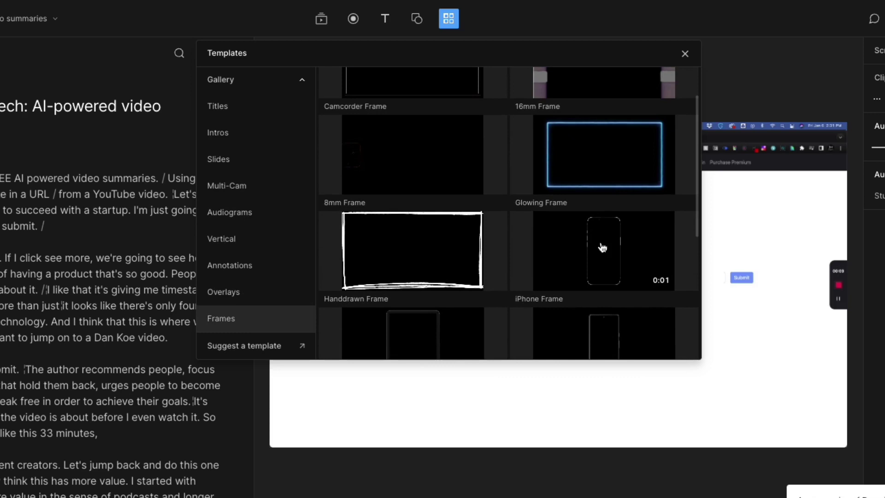
# - Browse the audiogram, multi-cam, slide, intro and title templates, and close the template gallery
pyautogui.click(241, 213)
pyautogui.scroll(1, 239, 206)
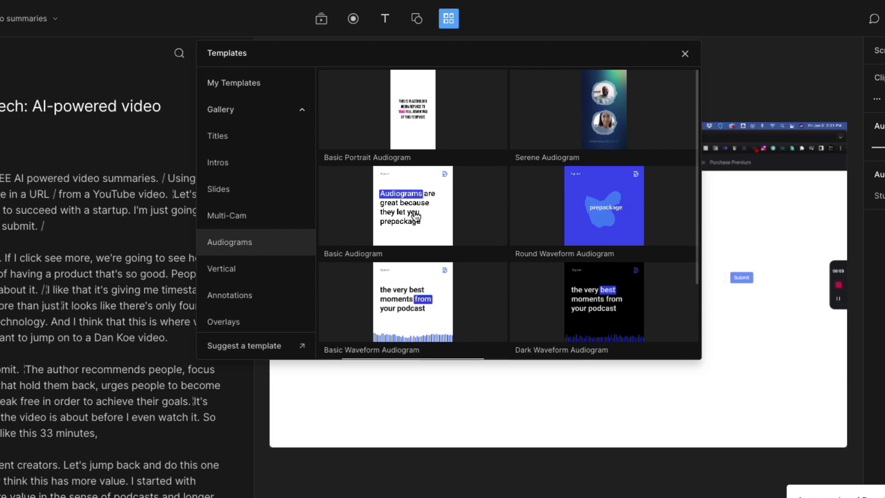
pyautogui.click(263, 225)
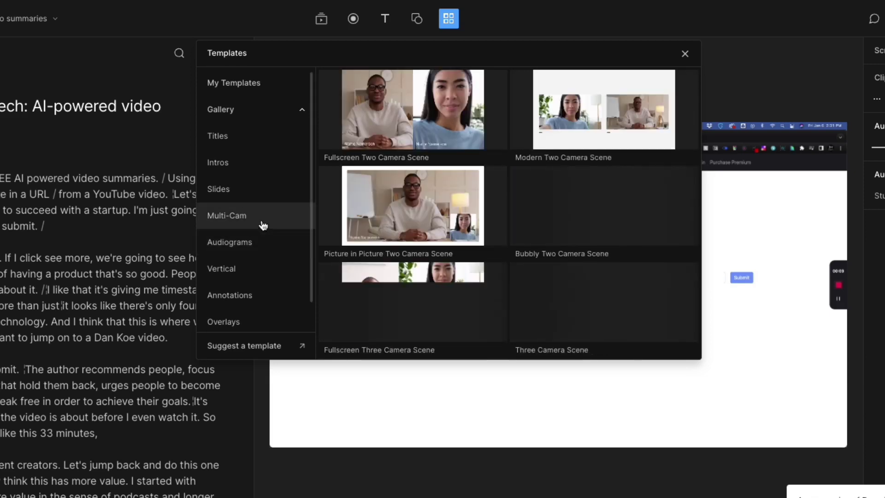
pyautogui.click(237, 198)
pyautogui.click(226, 161)
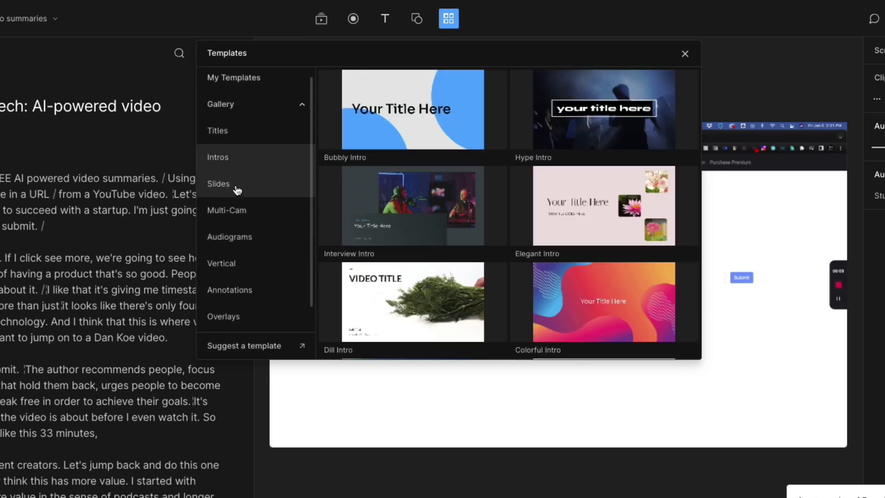
pyautogui.click(230, 141)
pyautogui.scroll(-1, 230, 192)
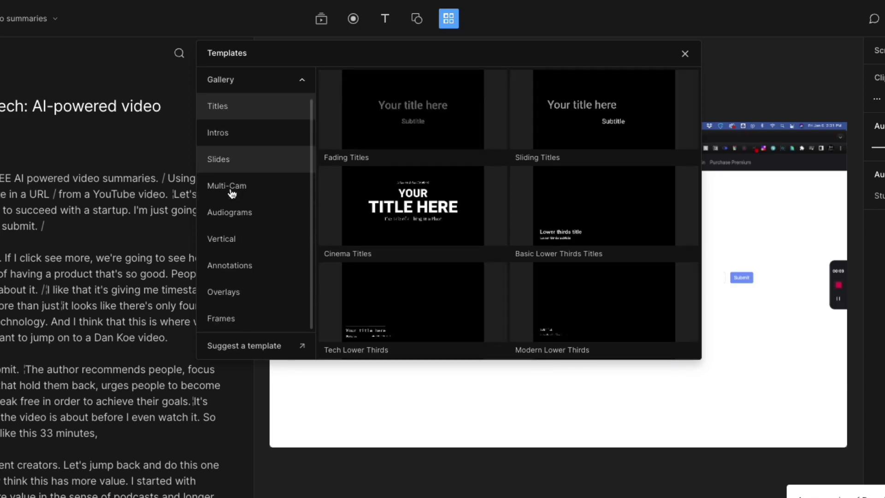
pyautogui.click(123, 290)
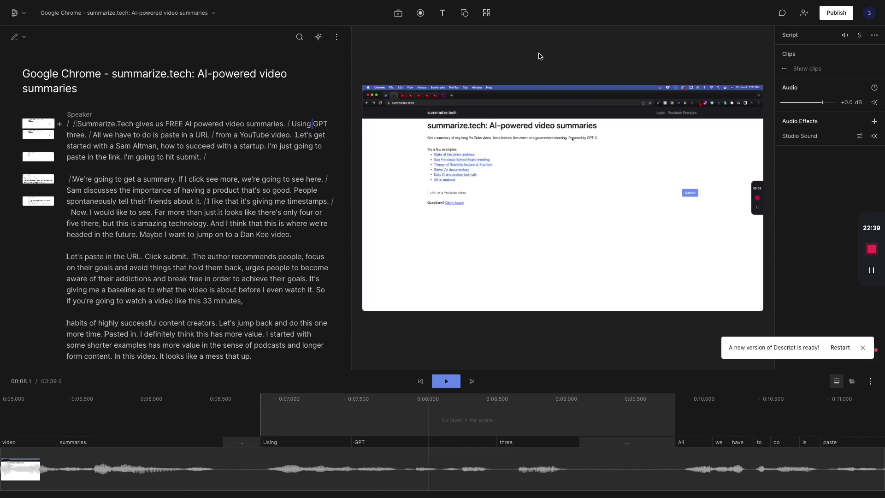
# - Close the pause between "three." and "All we have to do" in the timeline and look over the rest of the script
pyautogui.moveTo(676, 444); pyautogui.dragTo(593, 447)
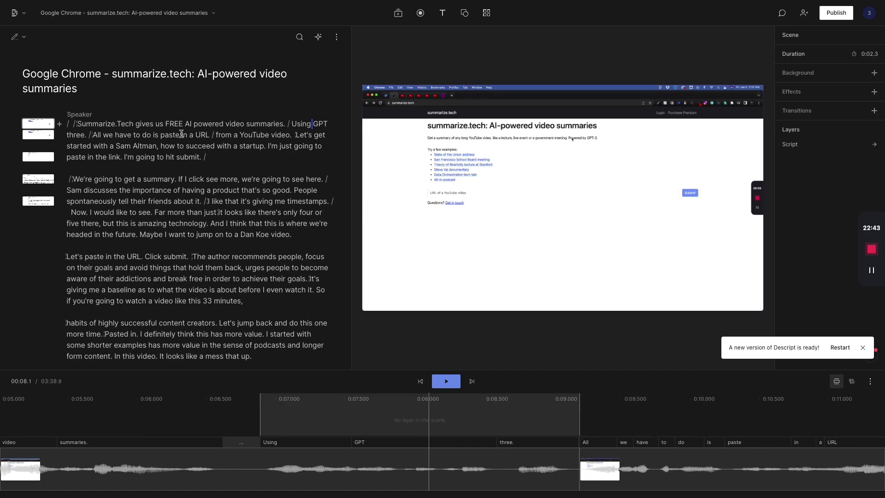
pyautogui.hscroll(10, 594, 409)
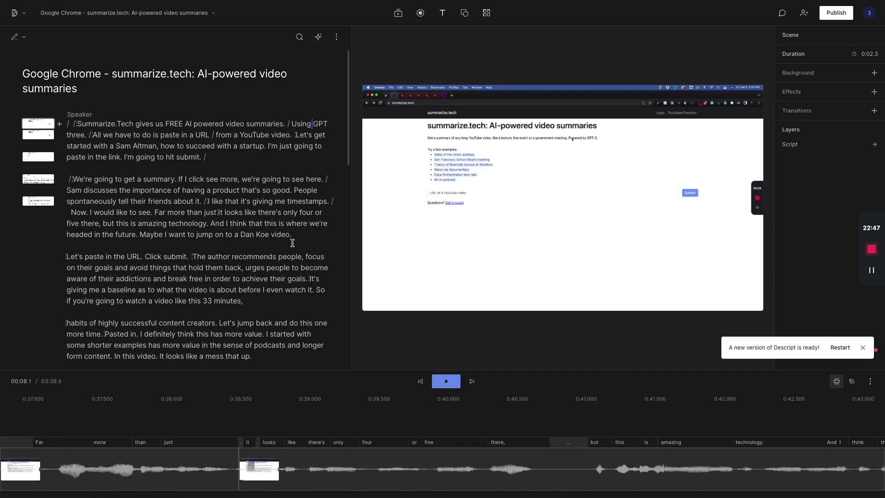
pyautogui.scroll(-12, 293, 243)
pyautogui.scroll(12, 293, 243)
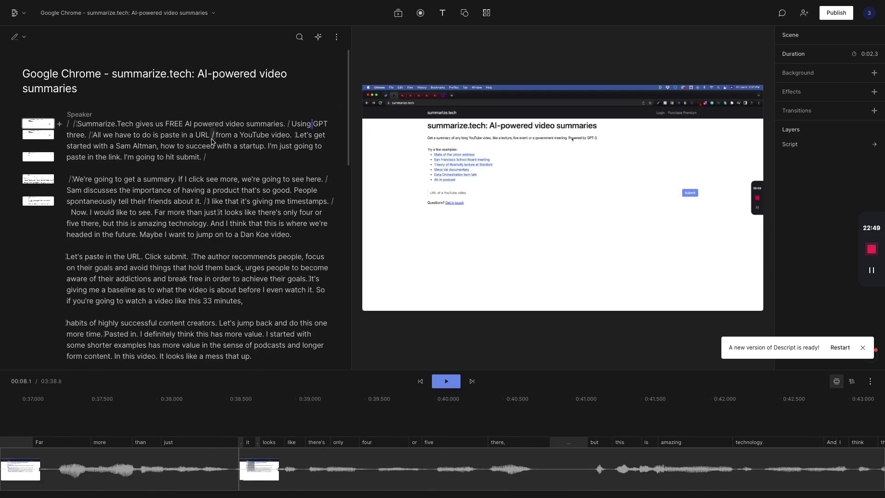